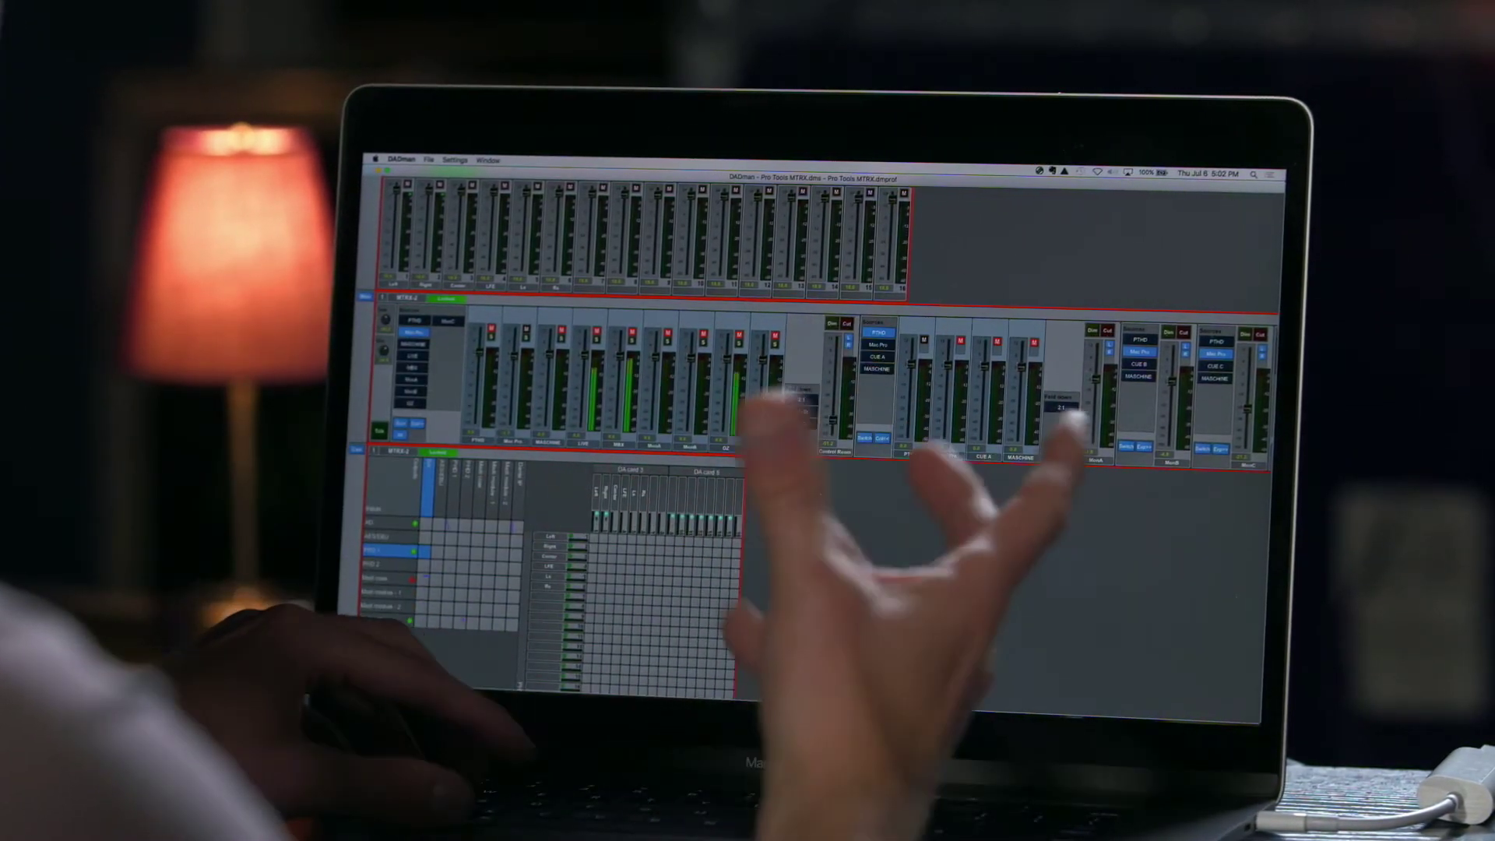
- Open the Settings menu above the Pro Tools MTRX monitor mixer
{"action": "left_click", "coordinate": [455, 160]}
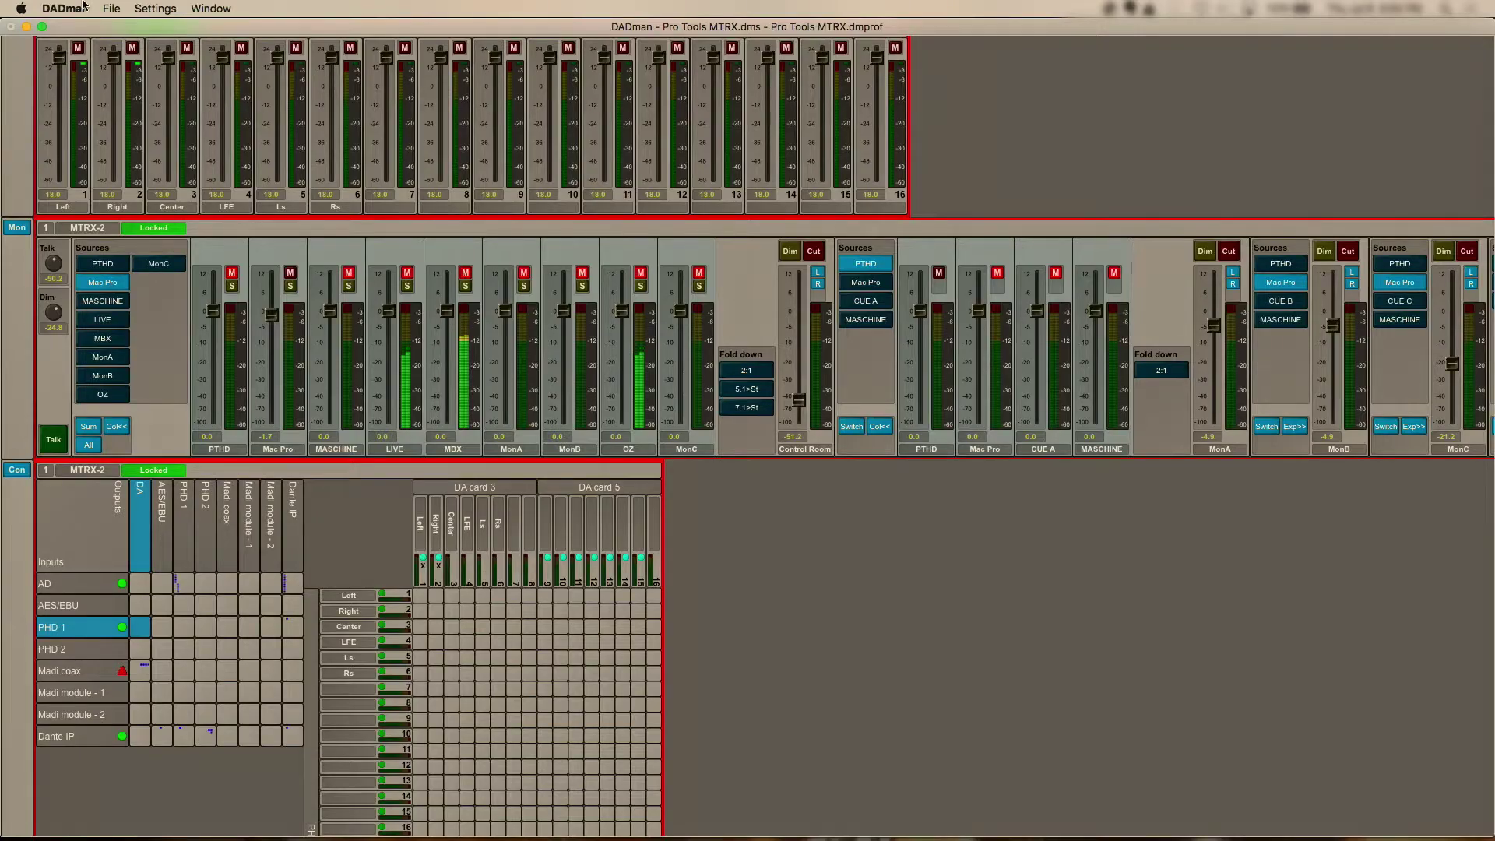
- Open Settings > Monitor Profile and expand the Control Room group
{"action": "left_click", "coordinate": [156, 9]}
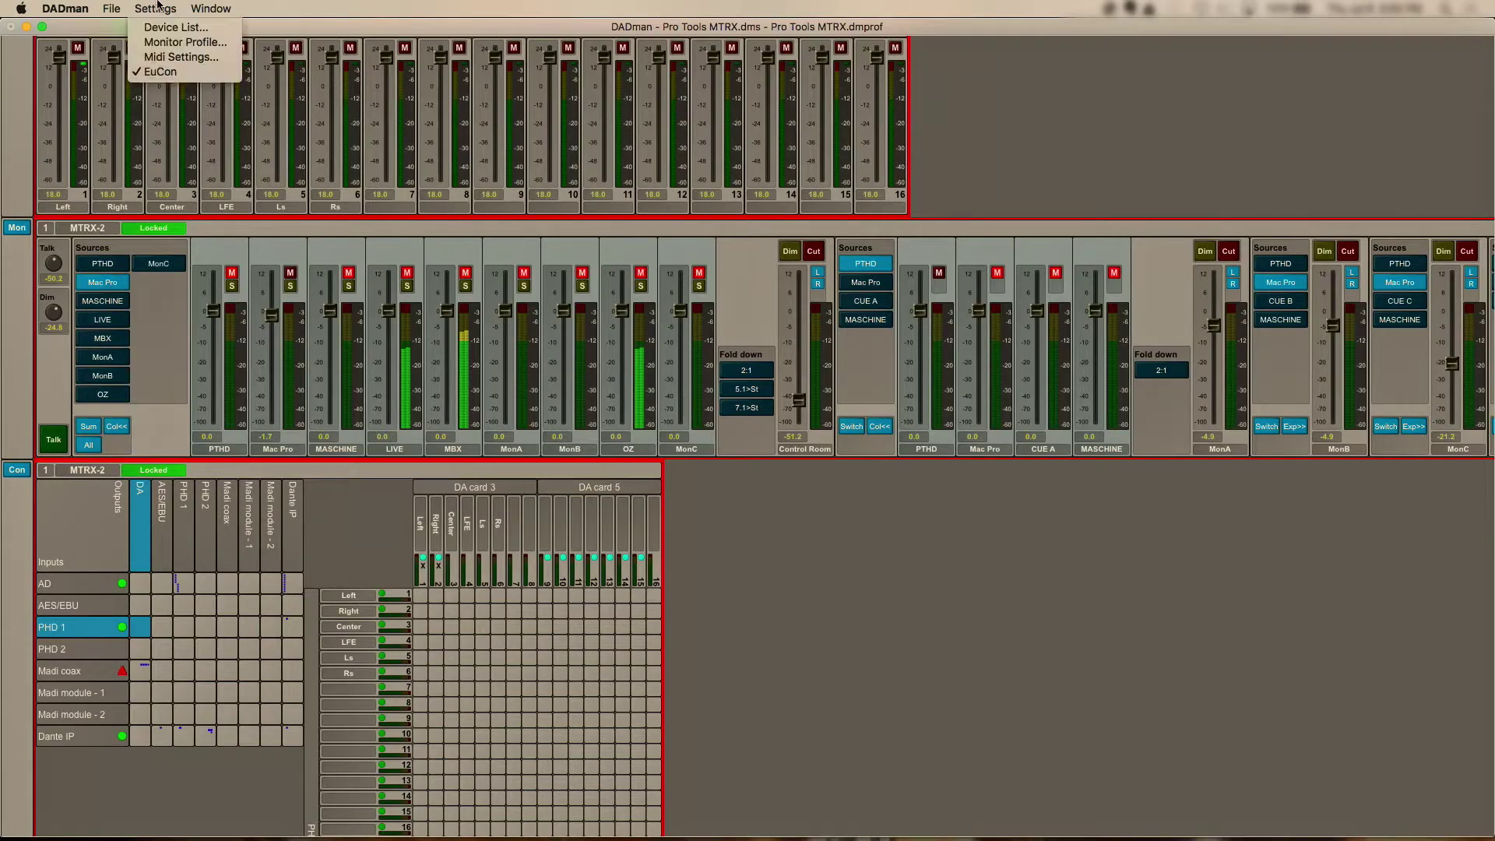
{"action": "left_click", "coordinate": [202, 44]}
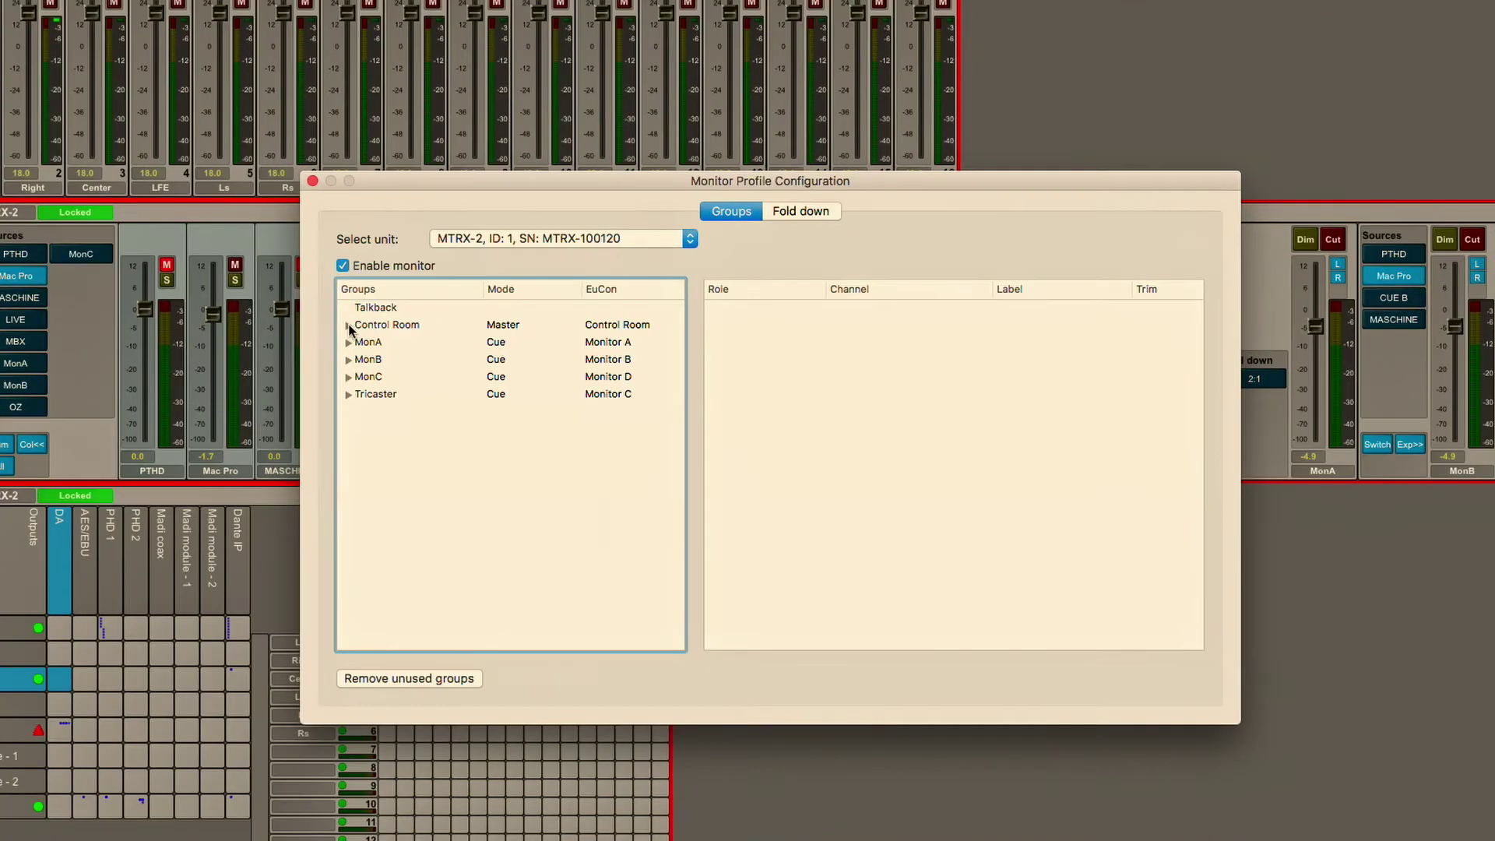
{"action": "left_click", "coordinate": [387, 324]}
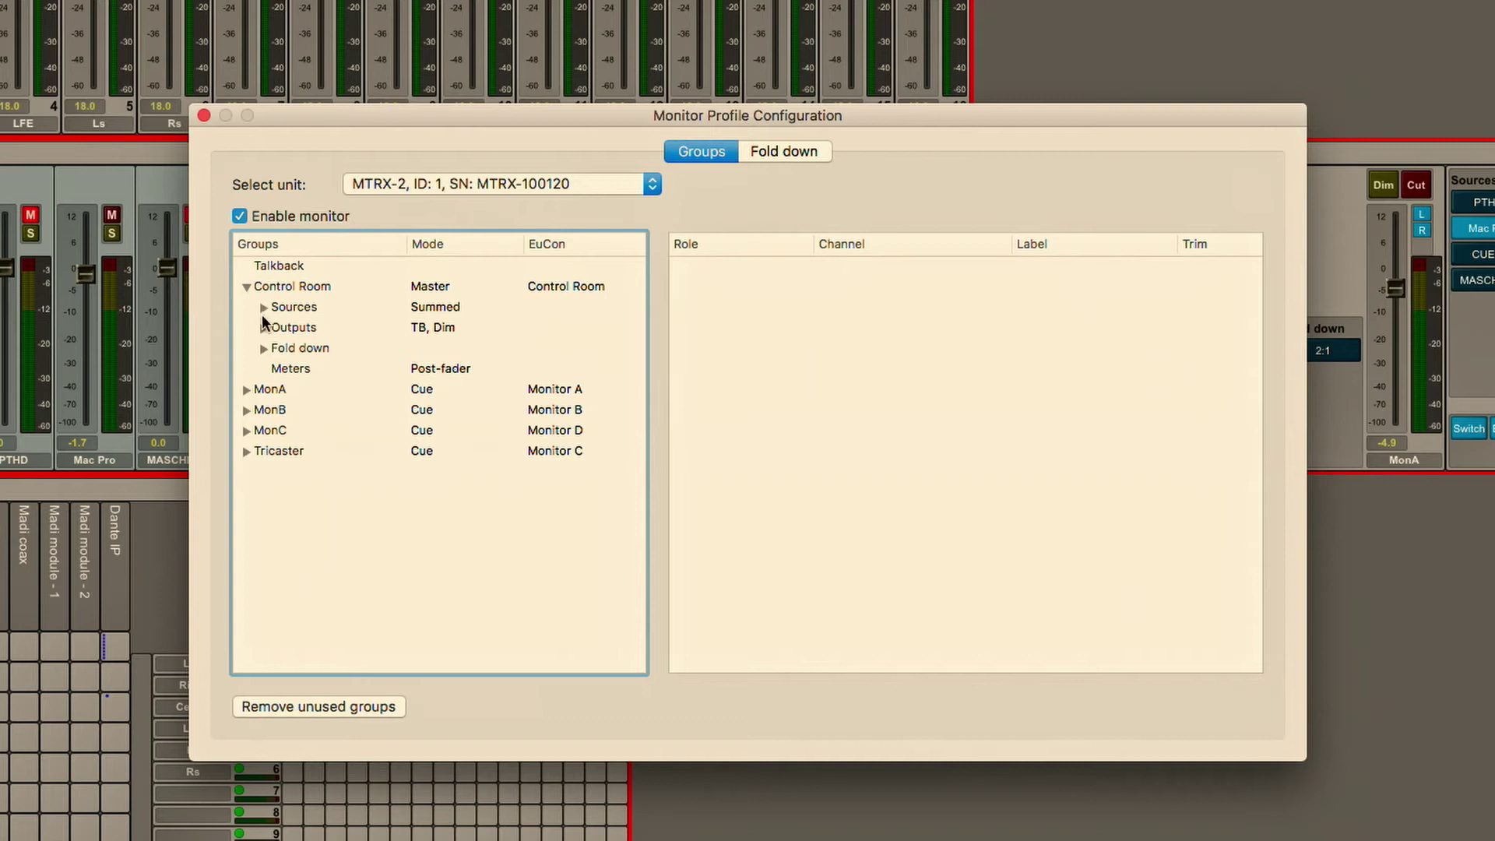
- Expand Sources and check the PTHD source's Left channel choices, leaving PHD 1, ch. 1 unchanged
{"action": "left_click", "coordinate": [264, 308]}
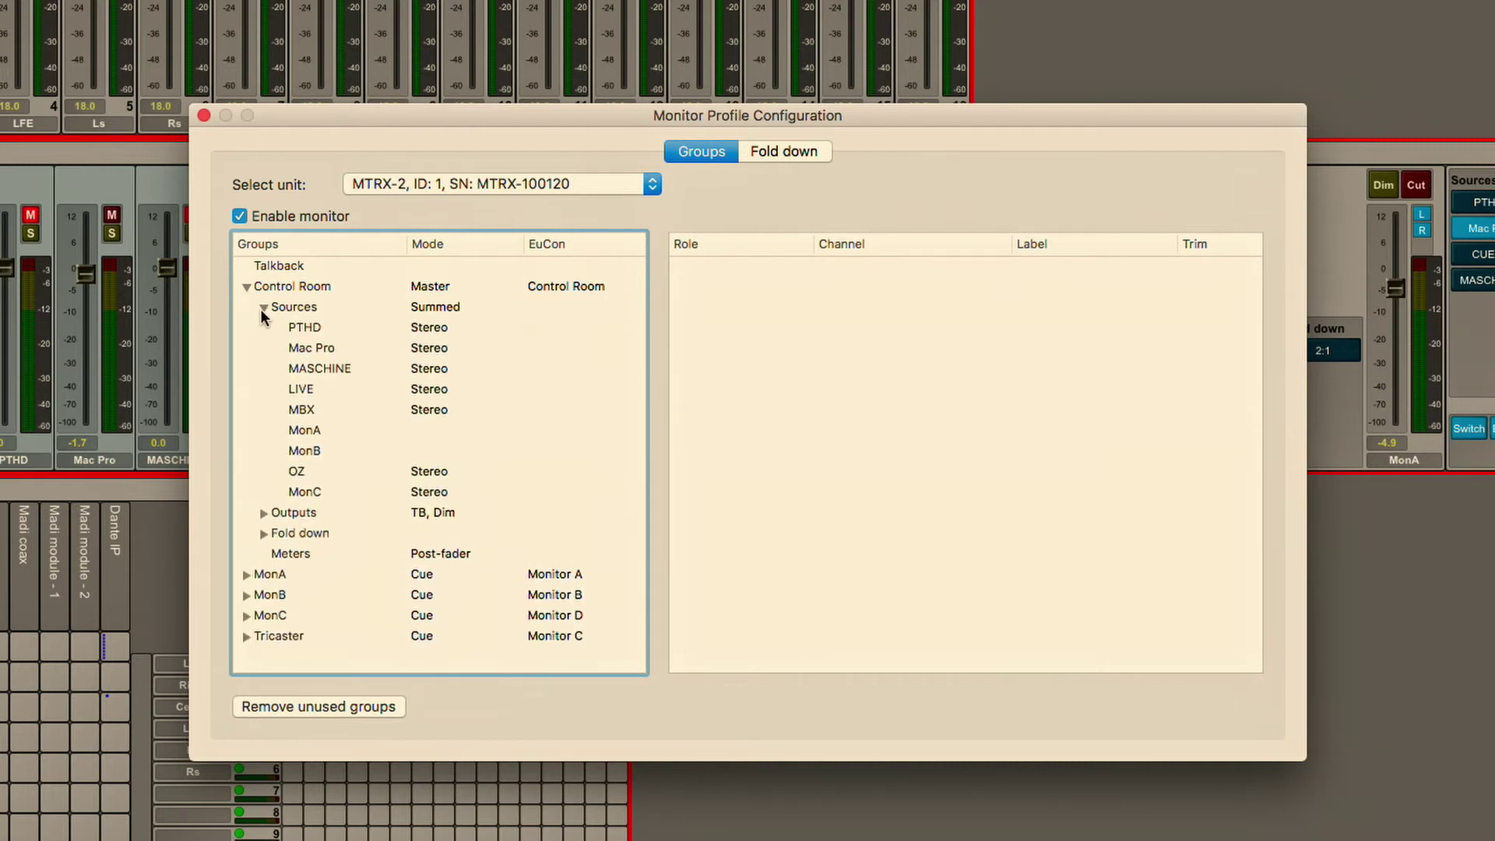
{"action": "left_click", "coordinate": [316, 333]}
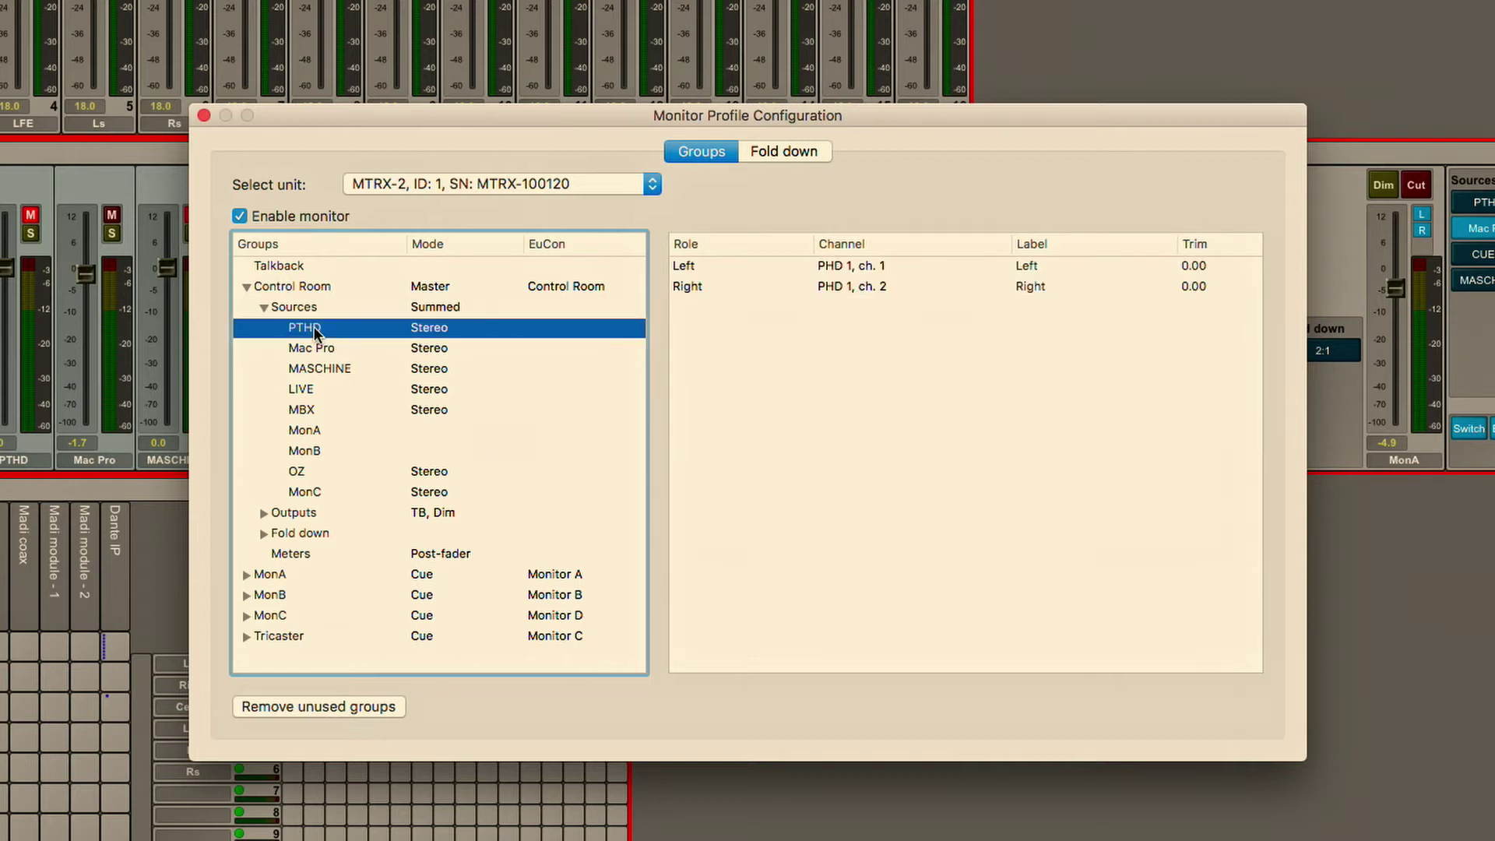
{"action": "left_click", "coordinate": [728, 272]}
{"action": "right_click", "coordinate": [728, 273]}
{"action": "mouse_move", "coordinate": [827, 362]}
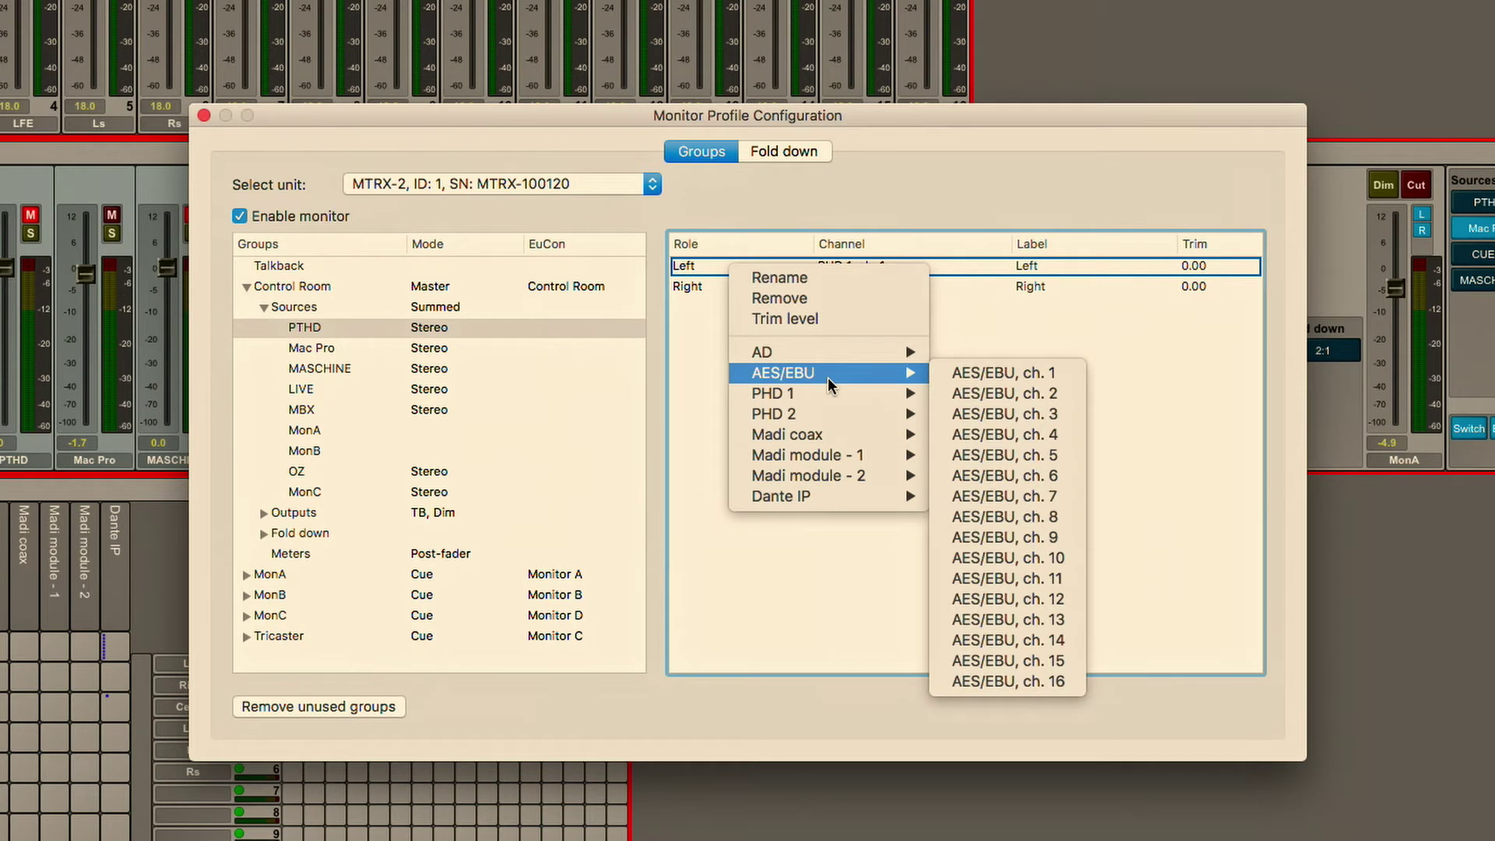
{"action": "mouse_move", "coordinate": [832, 411]}
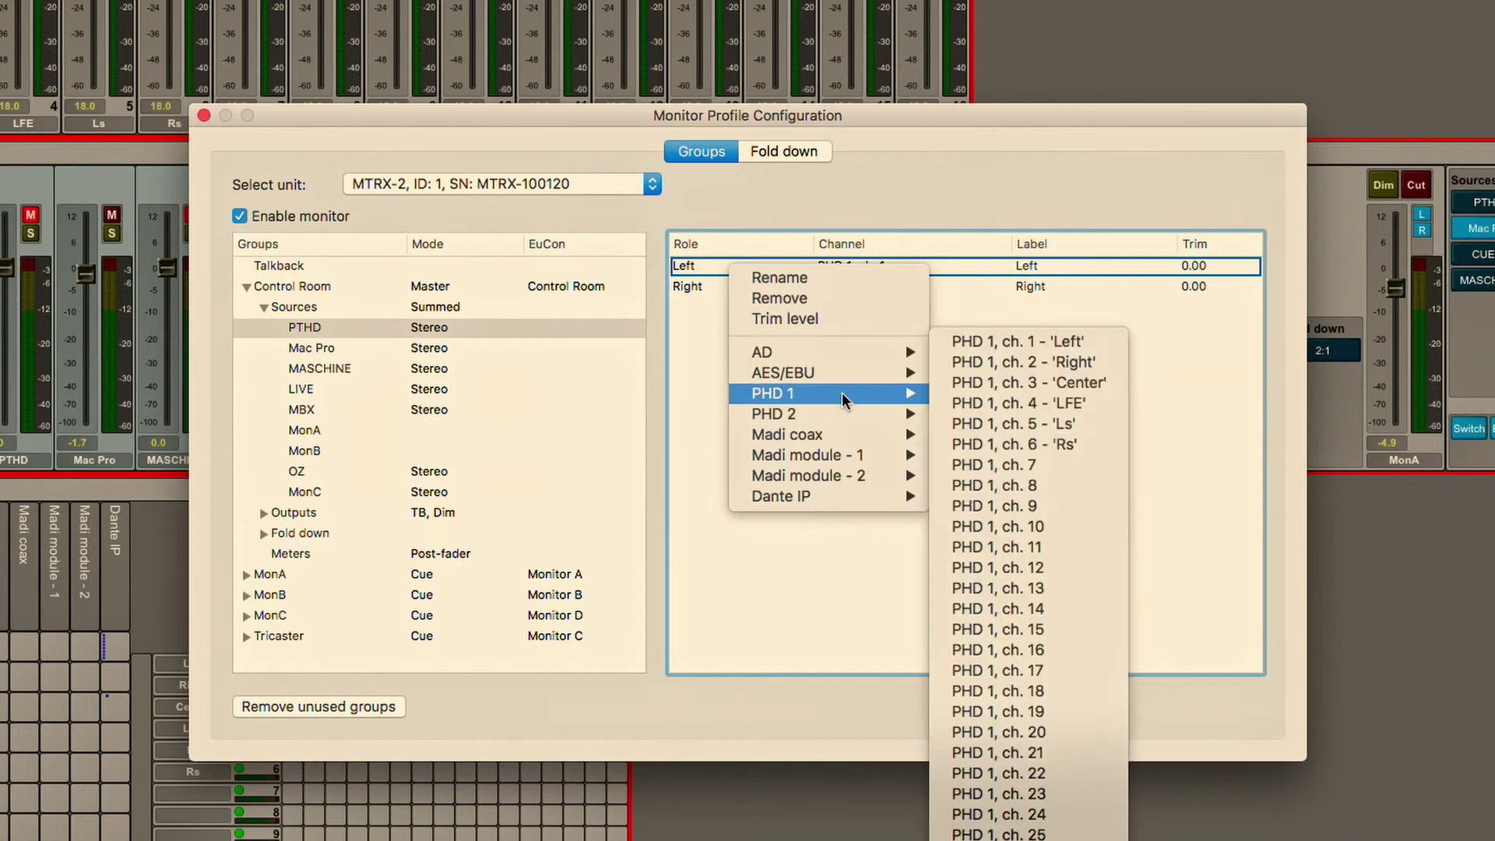
{"action": "left_click", "coordinate": [946, 222]}
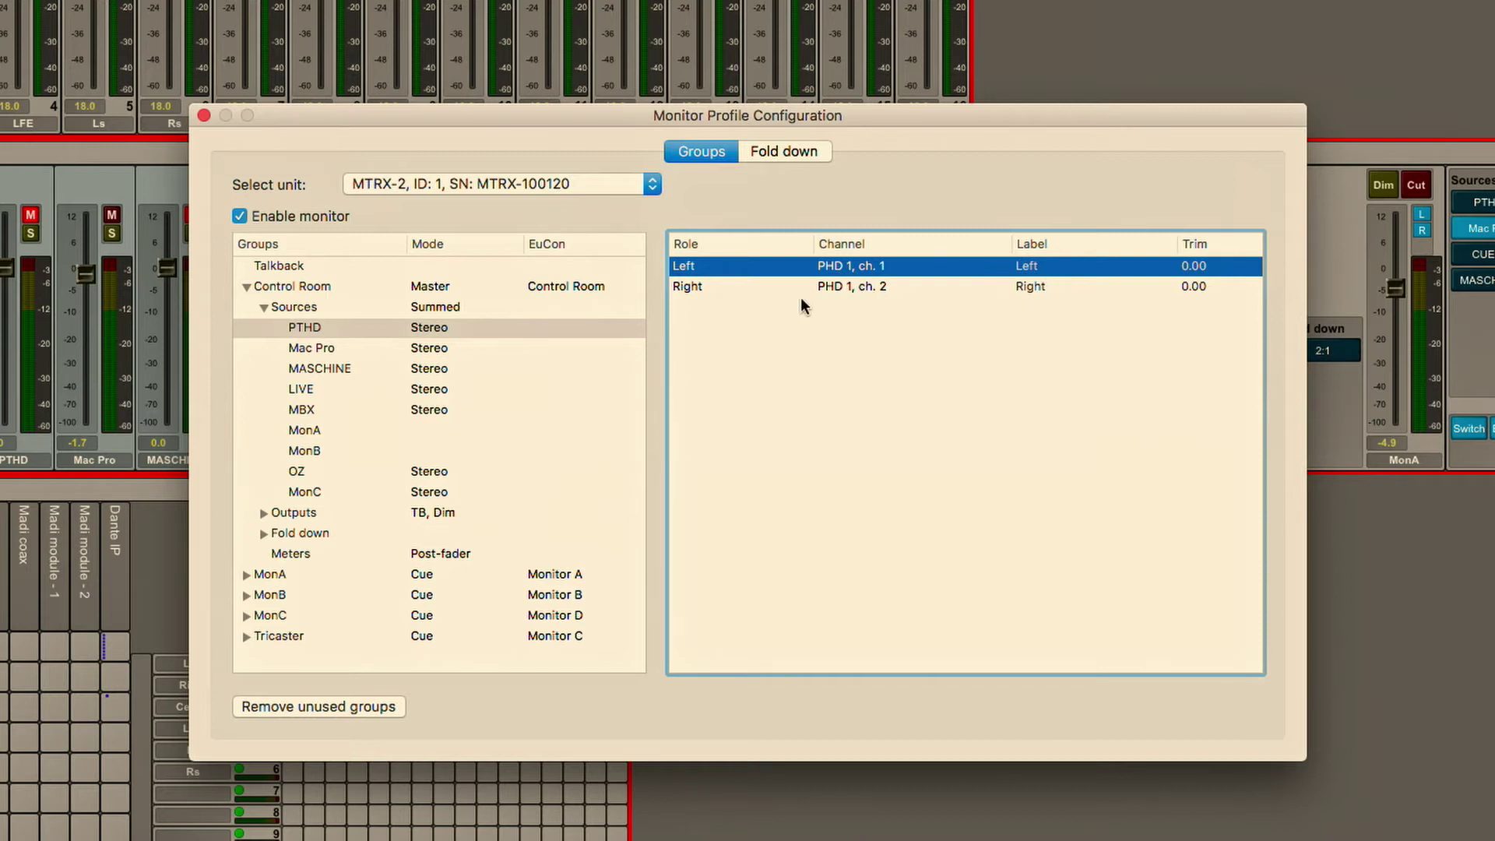
- Check the Mac Pro source's Left channel choices, keeping it on Dante IP, ch. 1
{"action": "left_click", "coordinate": [321, 350]}
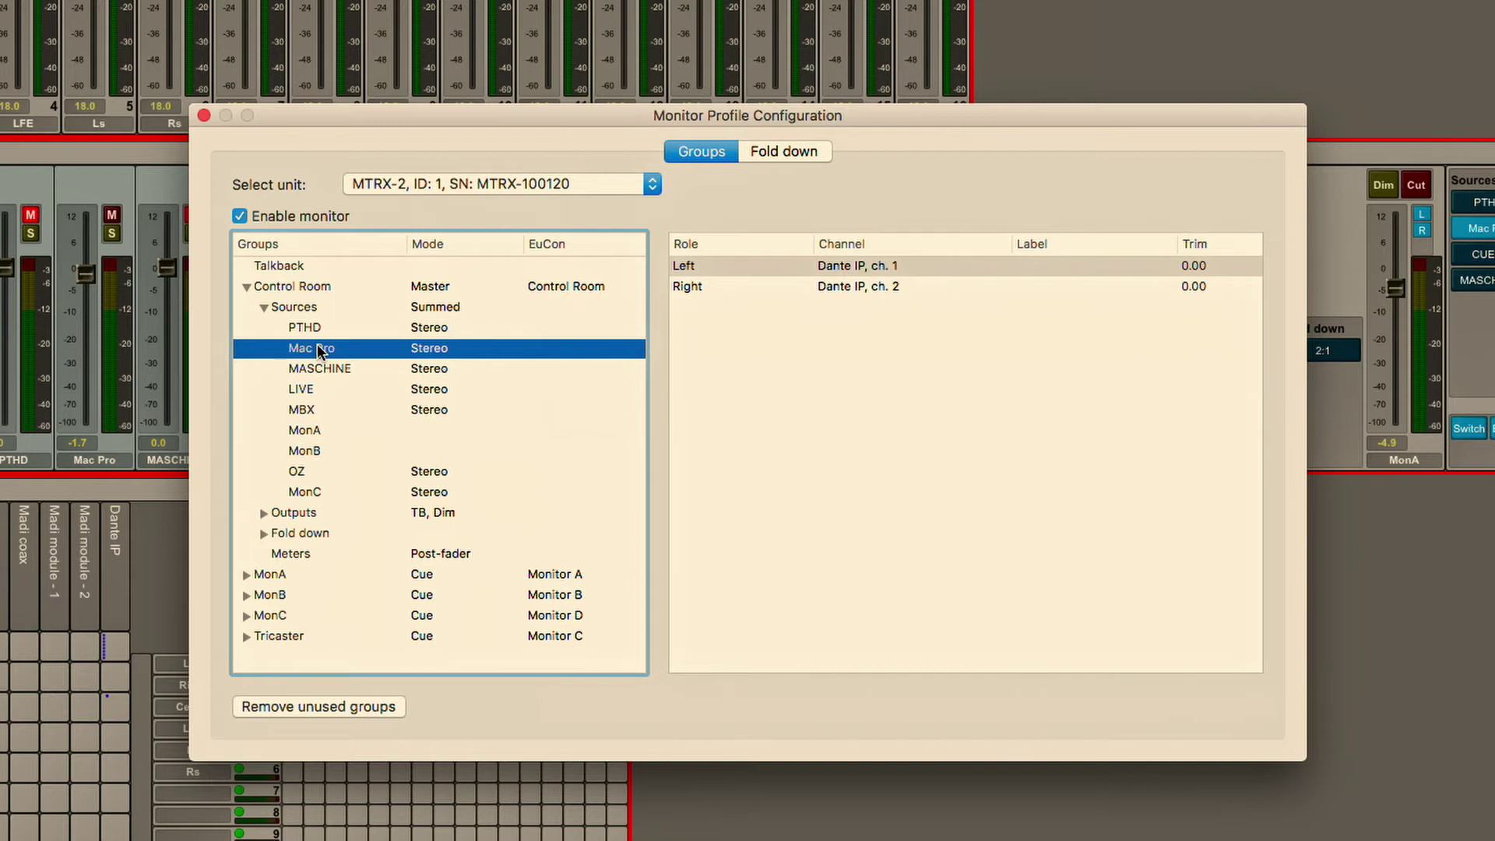
{"action": "right_click", "coordinate": [780, 273]}
{"action": "mouse_move", "coordinate": [846, 500]}
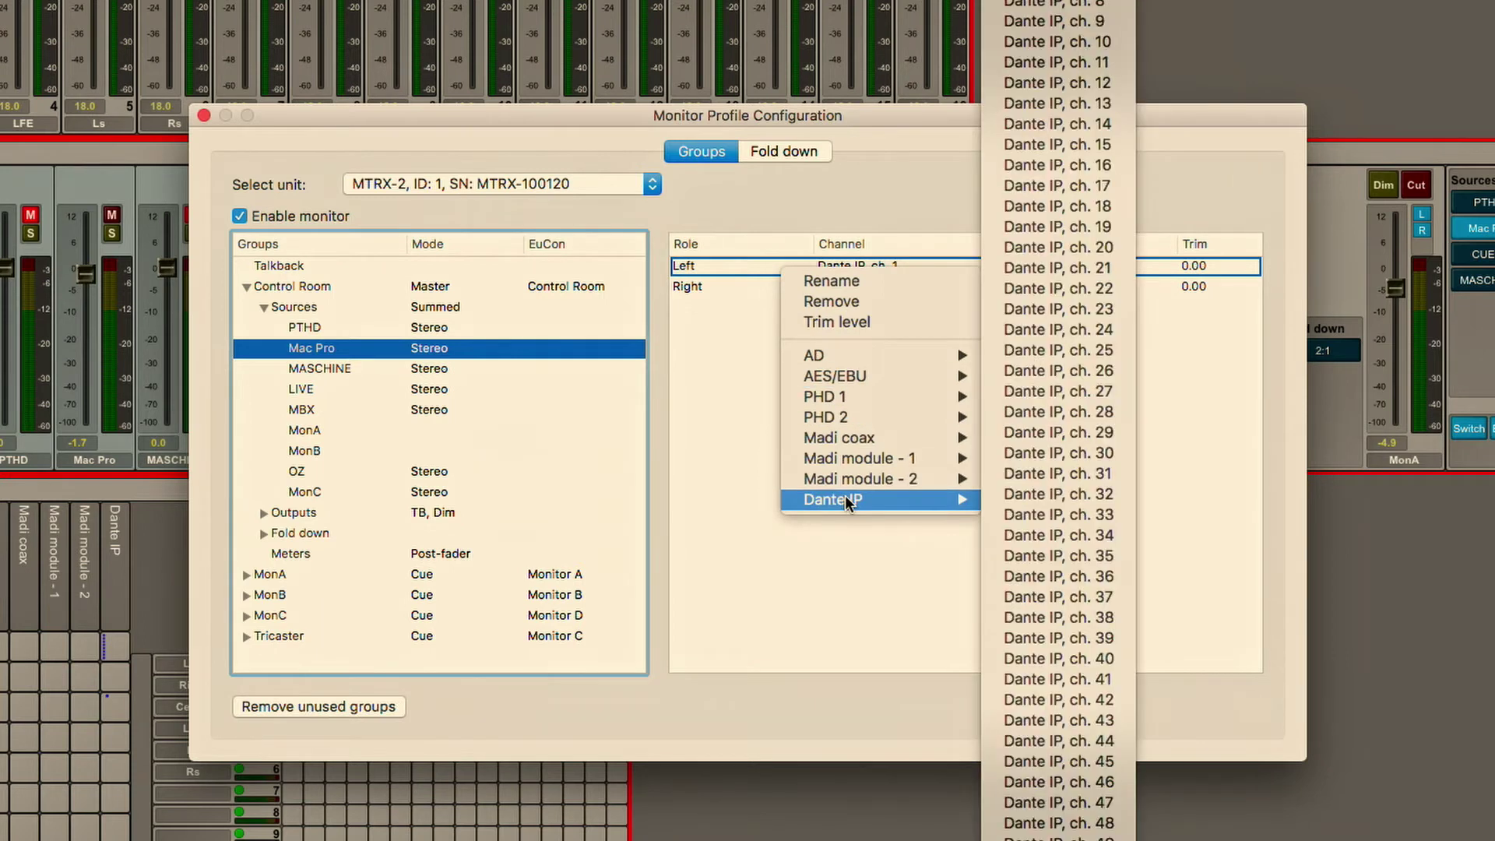
{"action": "left_click", "coordinate": [903, 169]}
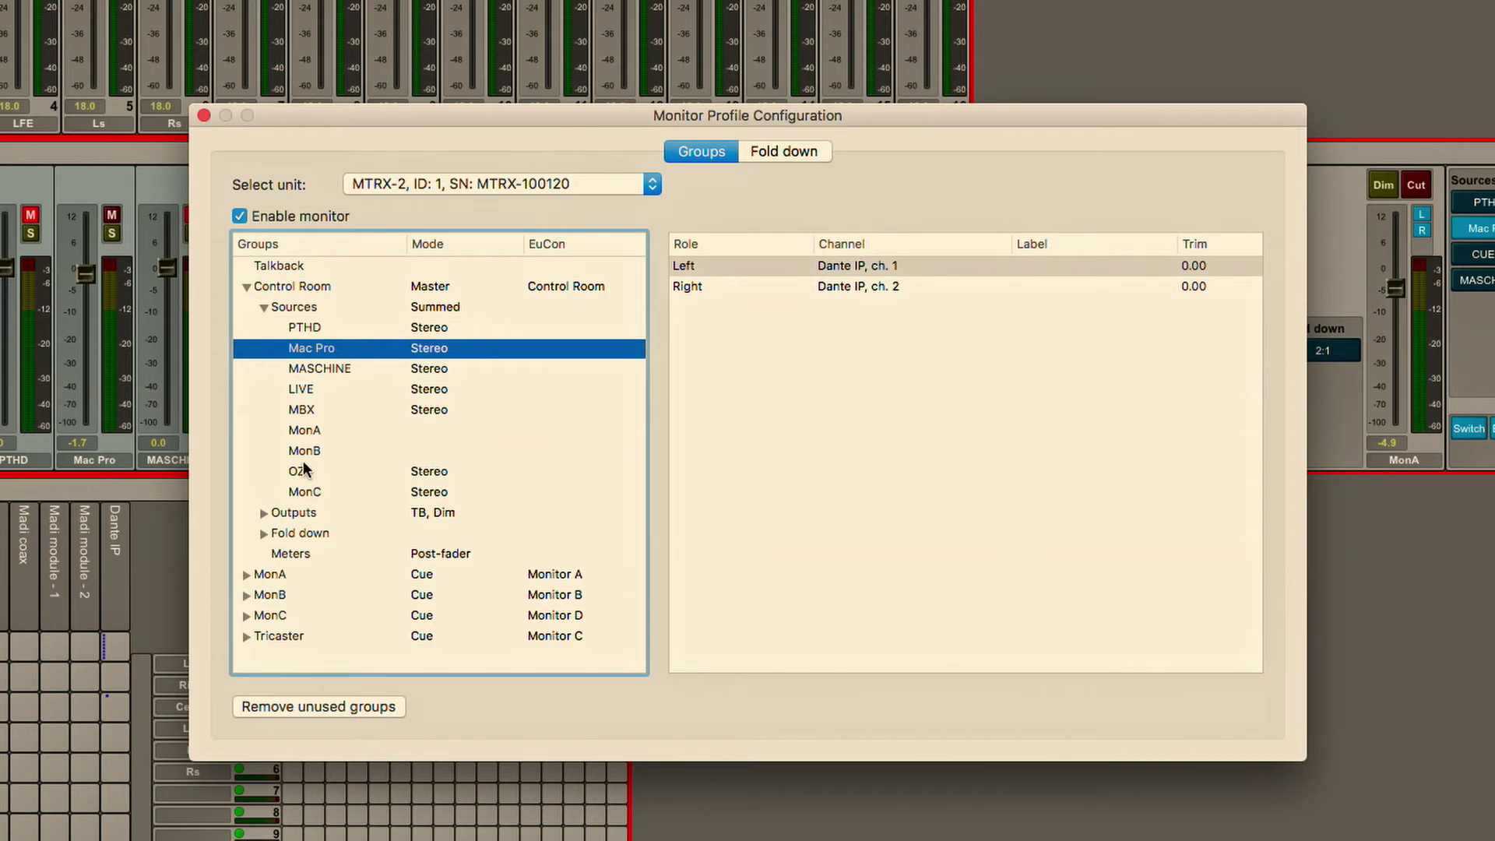
{"action": "left_click", "coordinate": [302, 307]}
- Add a new source to Control Room and name it 'Laptop'
{"action": "right_click", "coordinate": [300, 306]}
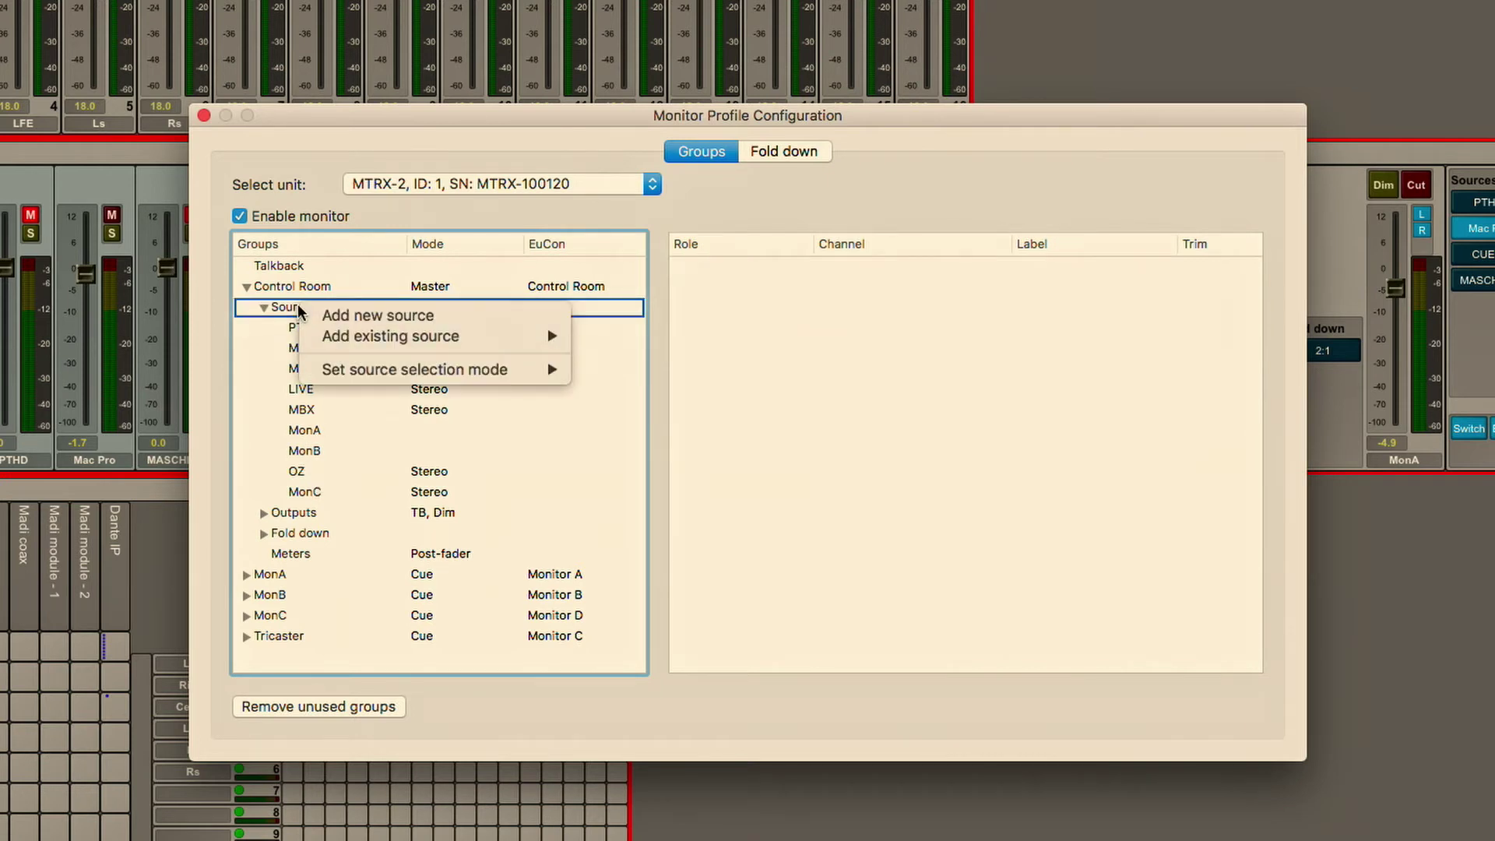
{"action": "left_click", "coordinate": [393, 316]}
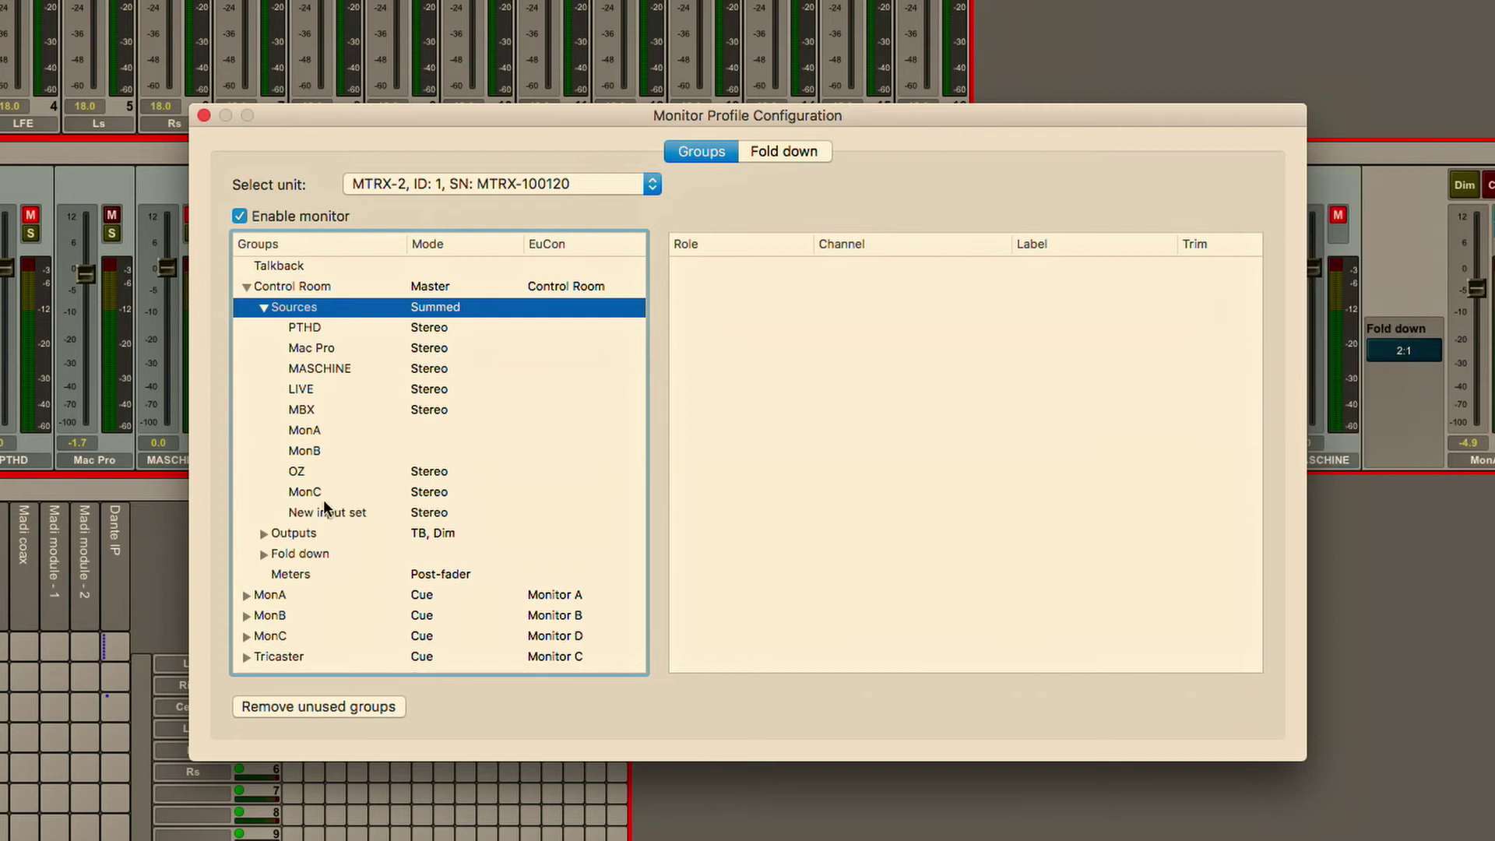
{"action": "left_click", "coordinate": [330, 511]}
{"action": "left_click", "coordinate": [319, 513]}
{"action": "type", "text": "Laptop"}
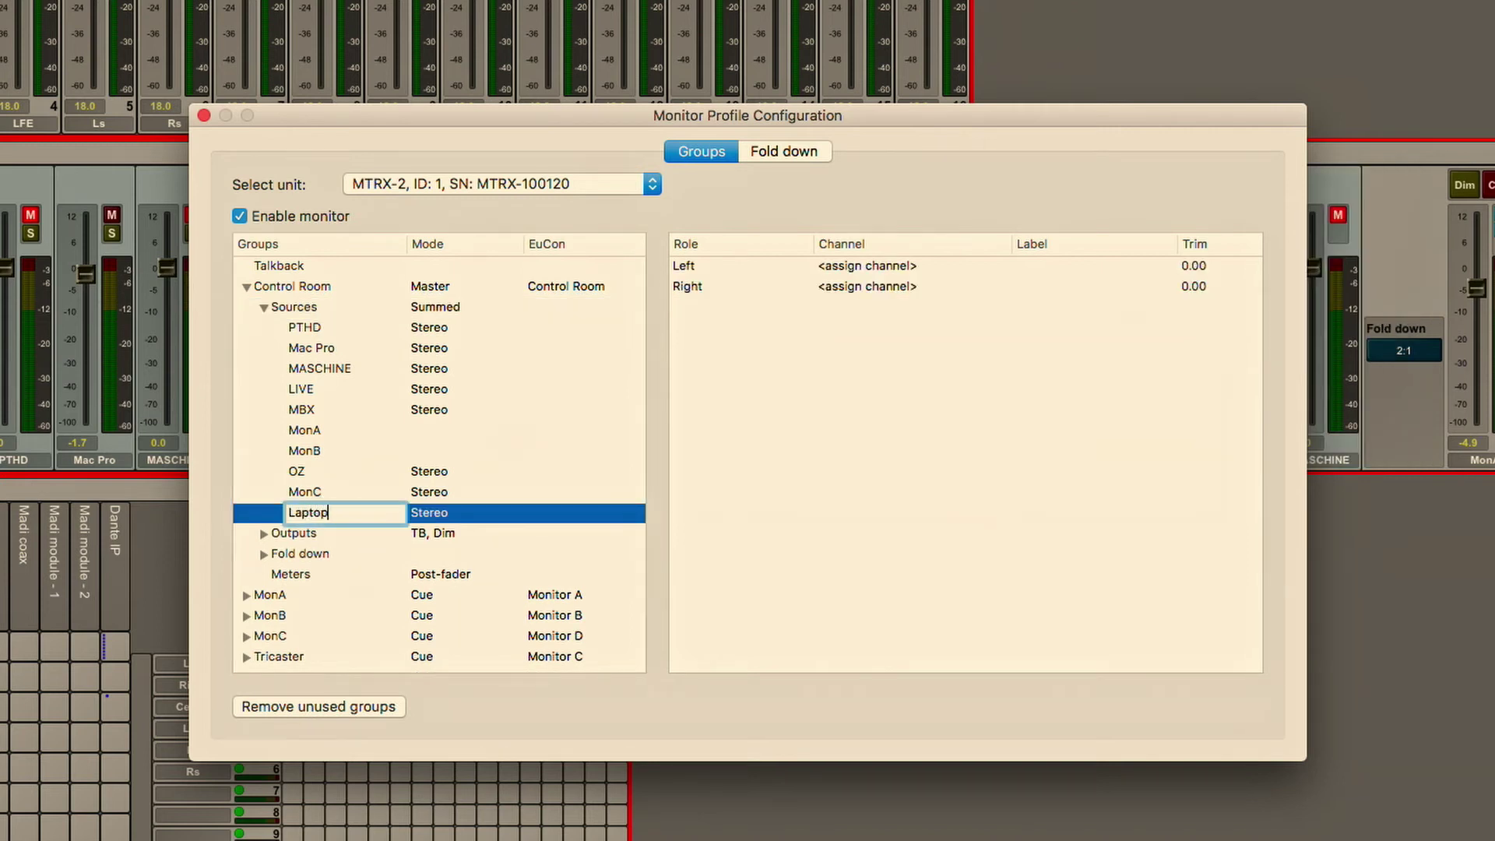
{"action": "key", "text": "Return"}
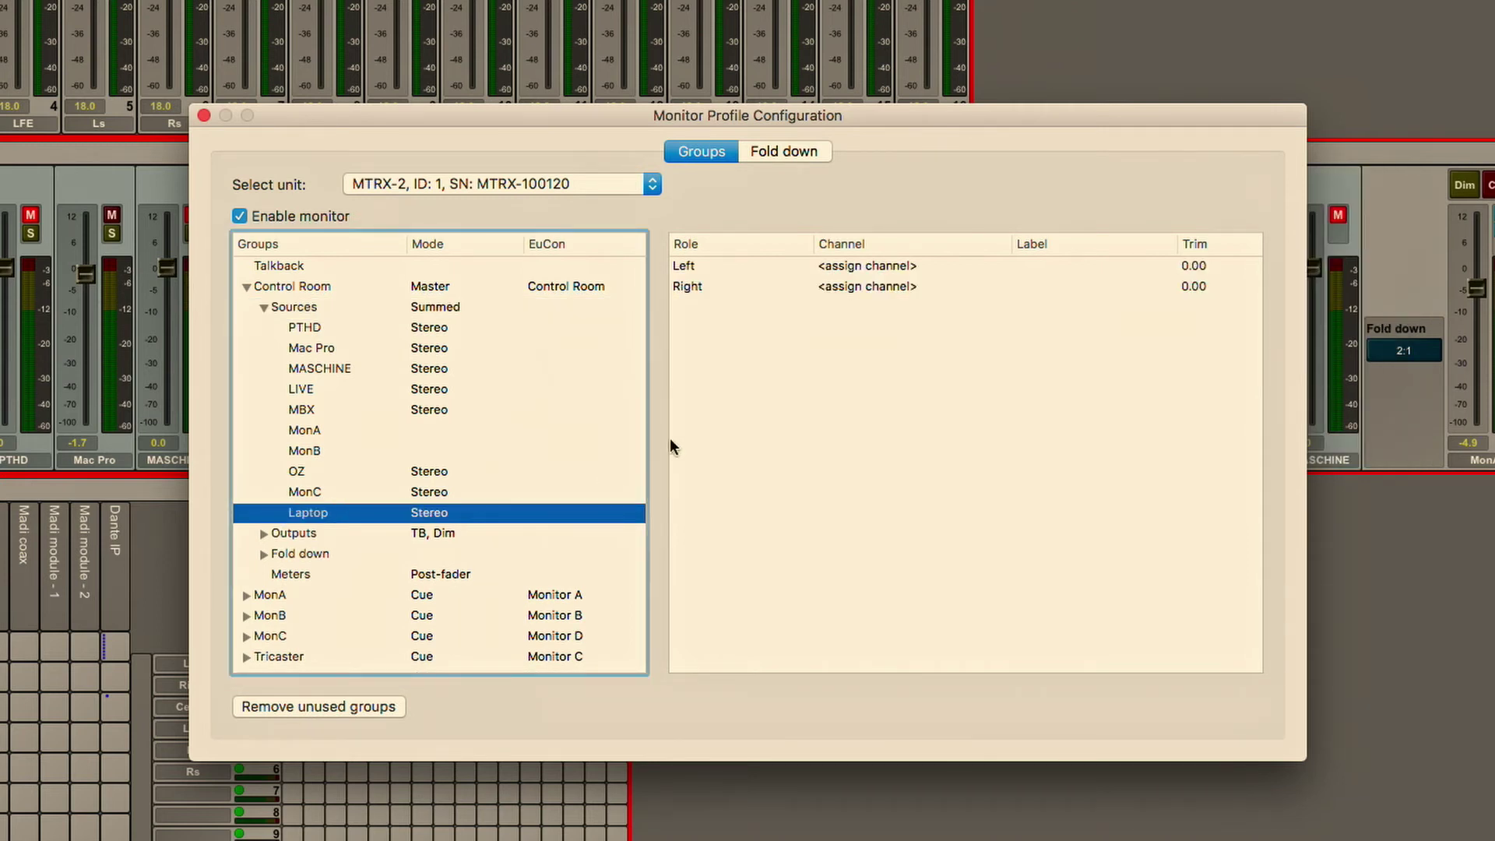
- Assign Laptop's Left channel to Dante IP, ch. 7 and start routing Right to Dante IP
{"action": "left_click", "coordinate": [855, 273]}
{"action": "left_click", "coordinate": [854, 271]}
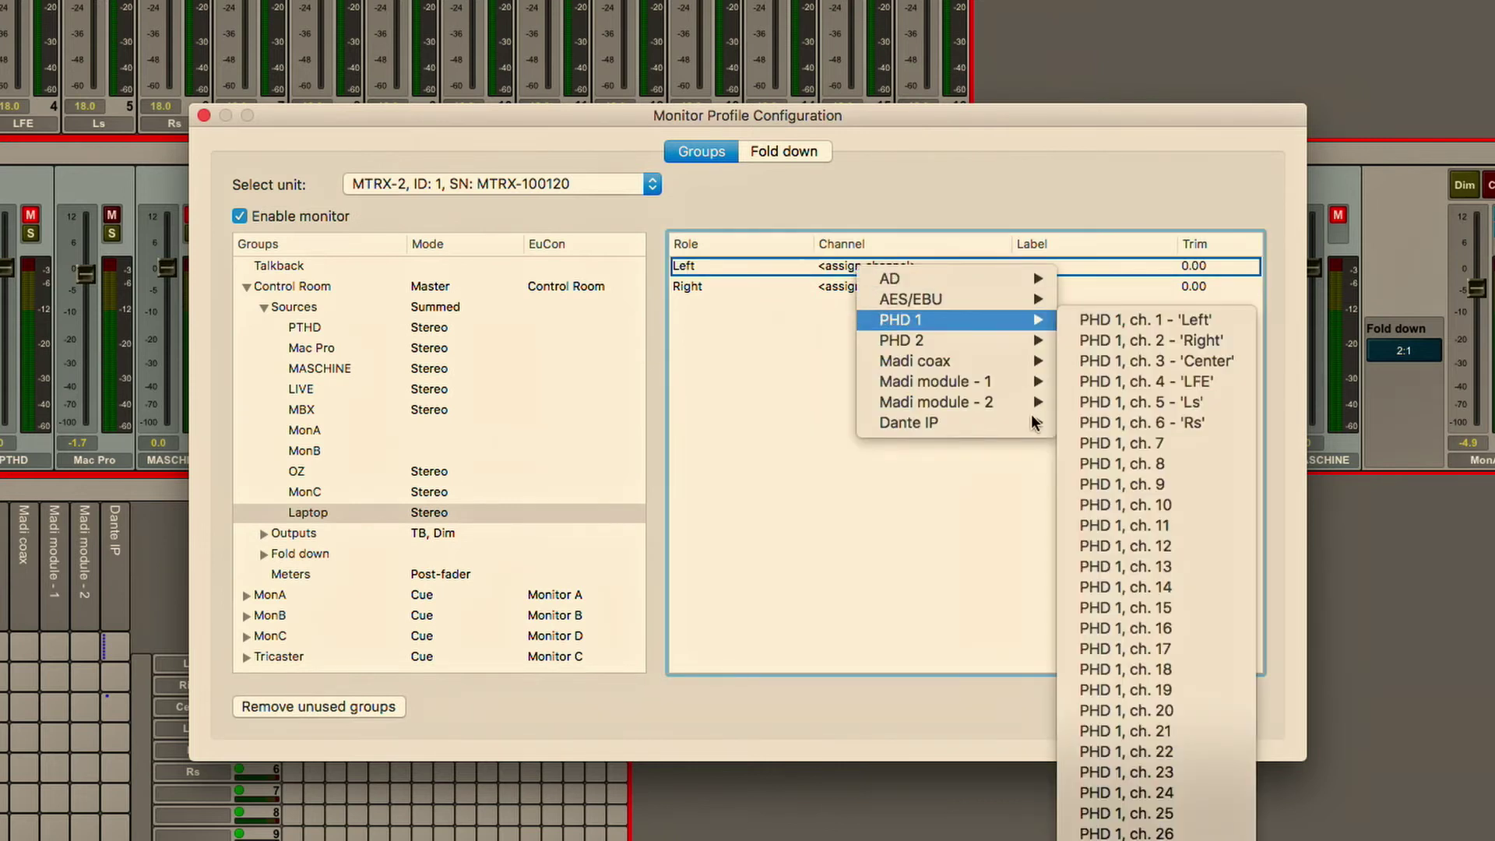
{"action": "mouse_move", "coordinate": [1033, 430]}
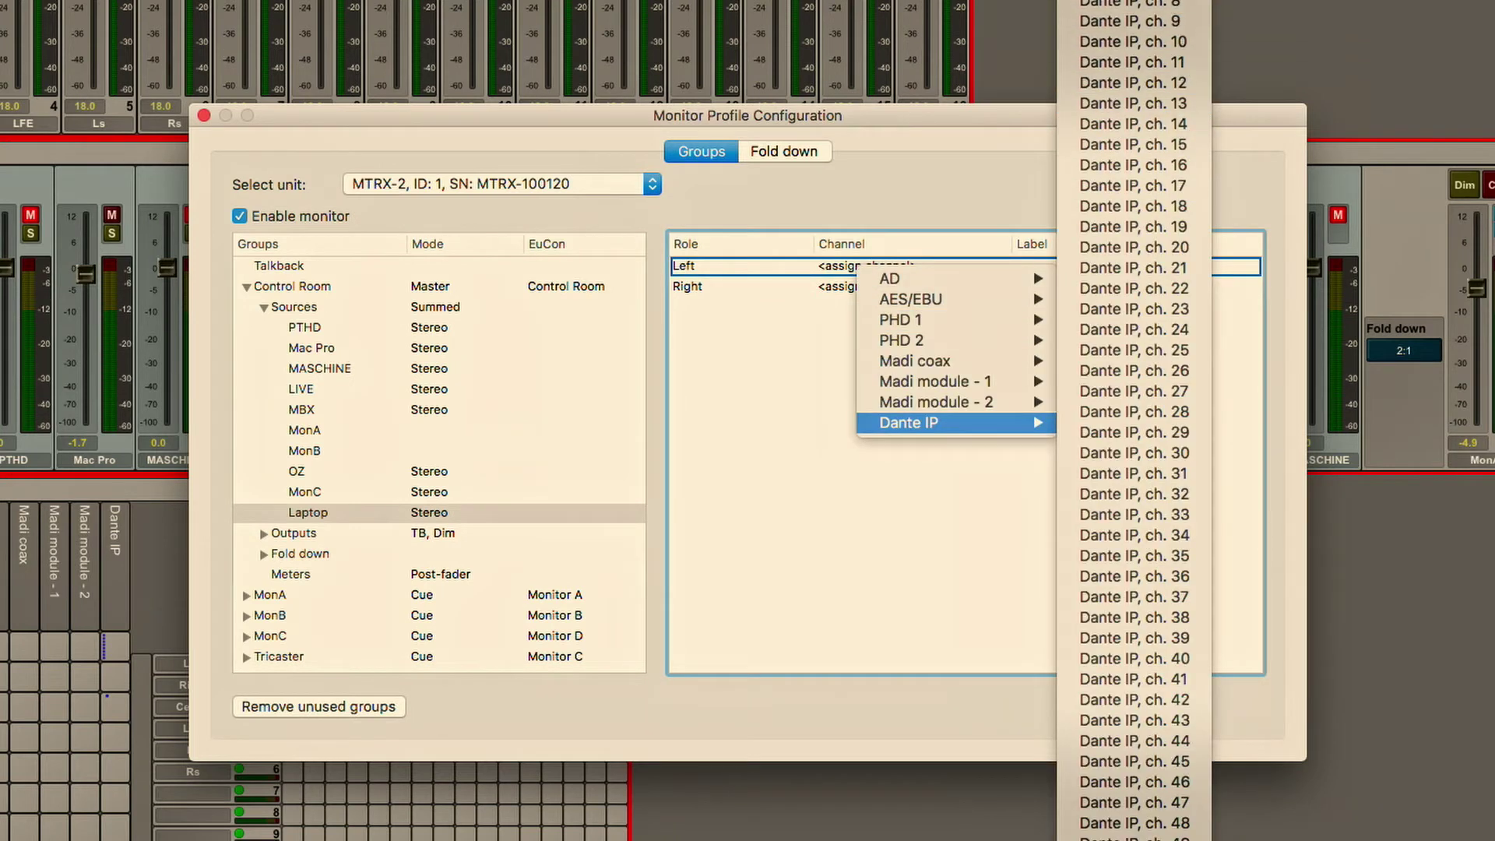
{"action": "left_click", "coordinate": [1069, 155]}
{"action": "left_click", "coordinate": [914, 285]}
{"action": "left_click", "coordinate": [914, 285]}
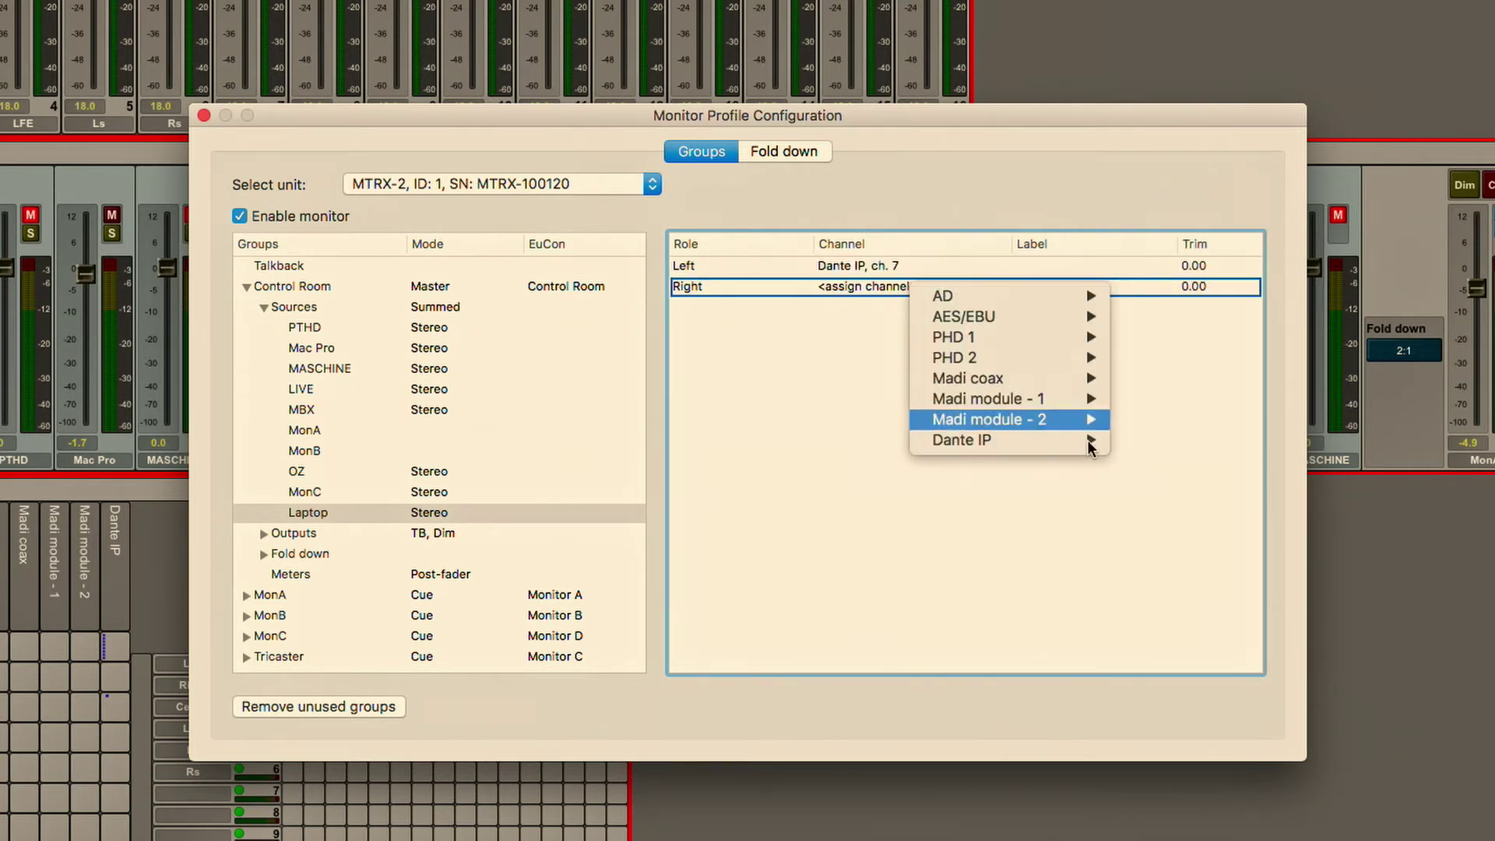
{"action": "mouse_move", "coordinate": [1098, 441]}
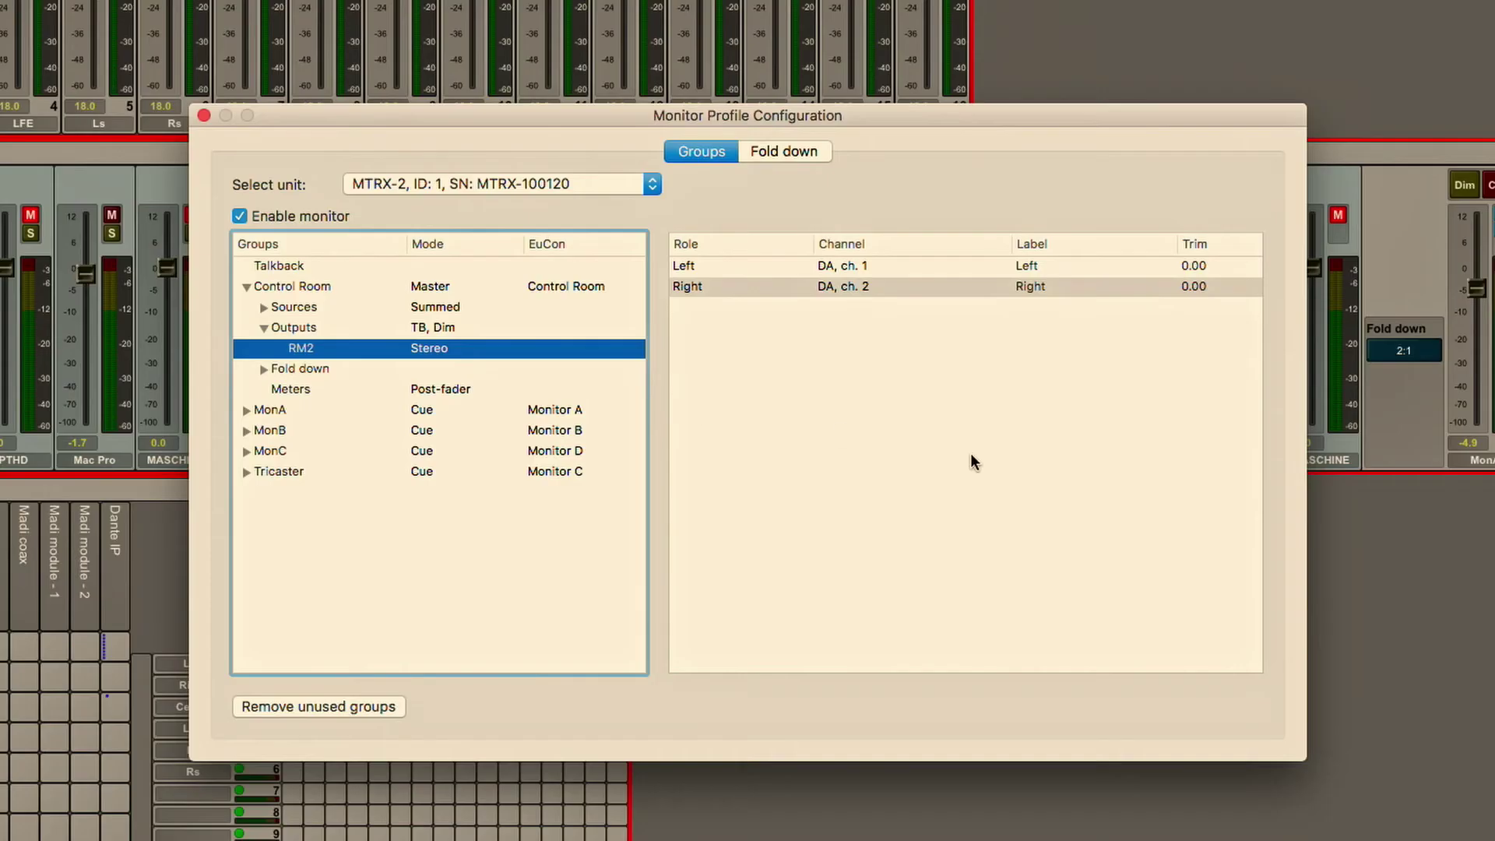
- Check the Yamaha output set's Left channel options and keep its group format as Stereo
{"action": "left_click", "coordinate": [861, 264]}
{"action": "right_click", "coordinate": [861, 264]}
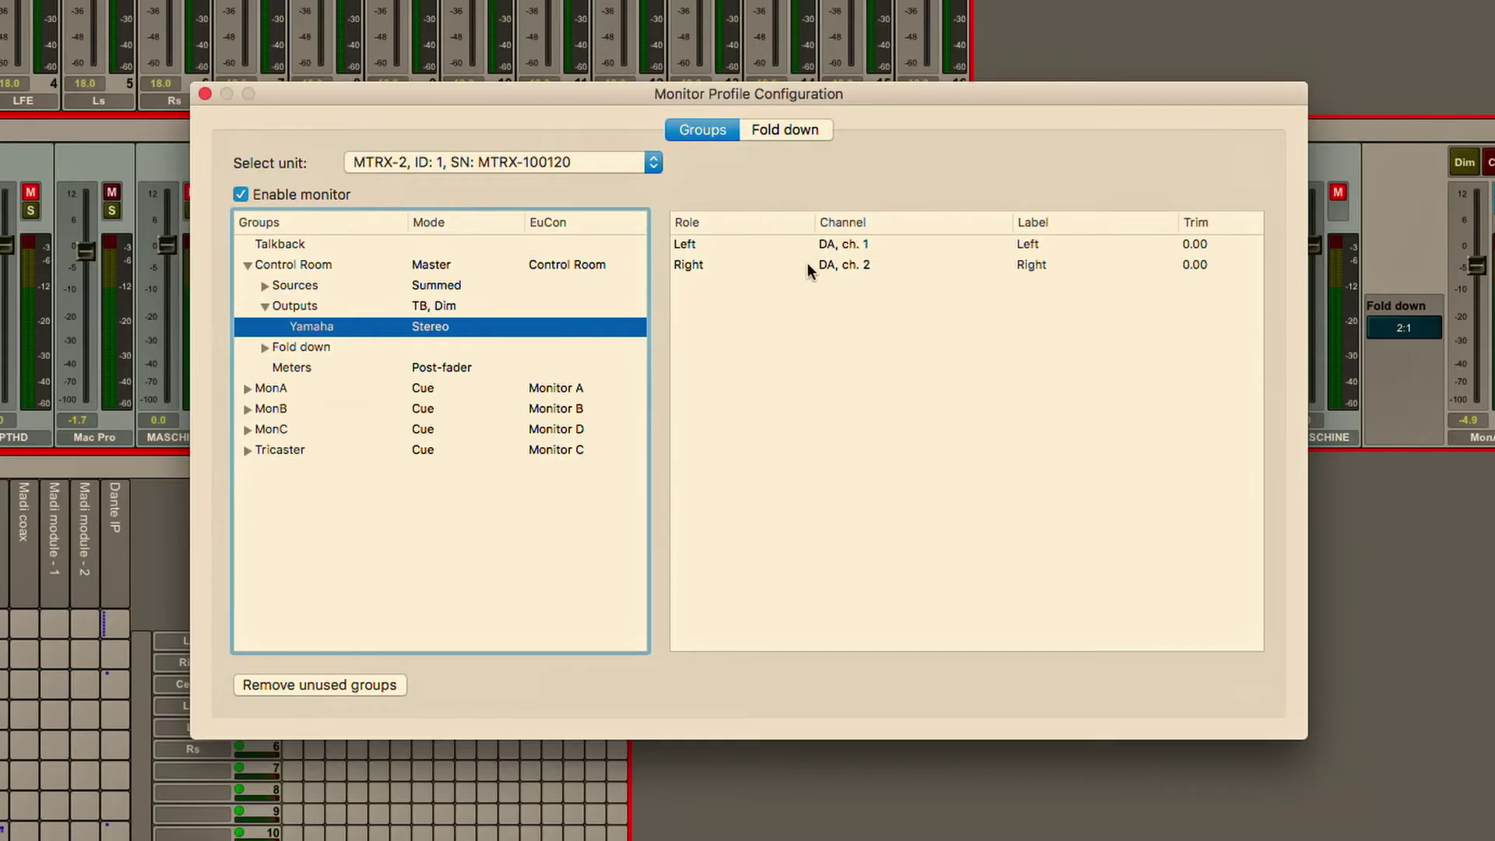
{"action": "right_click", "coordinate": [437, 333]}
{"action": "mouse_move", "coordinate": [568, 394]}
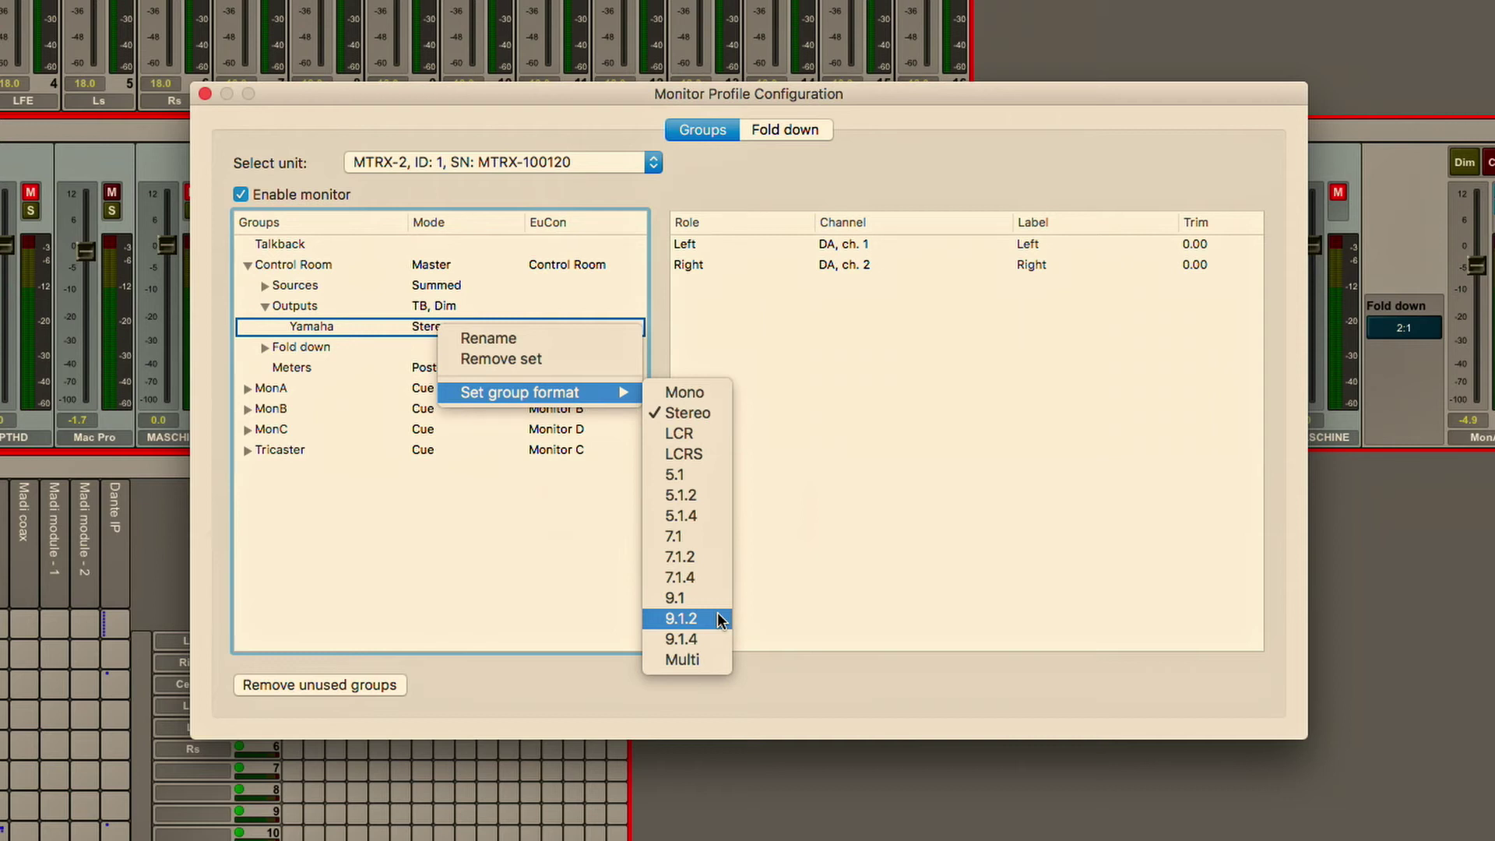
{"action": "left_click", "coordinate": [871, 163]}
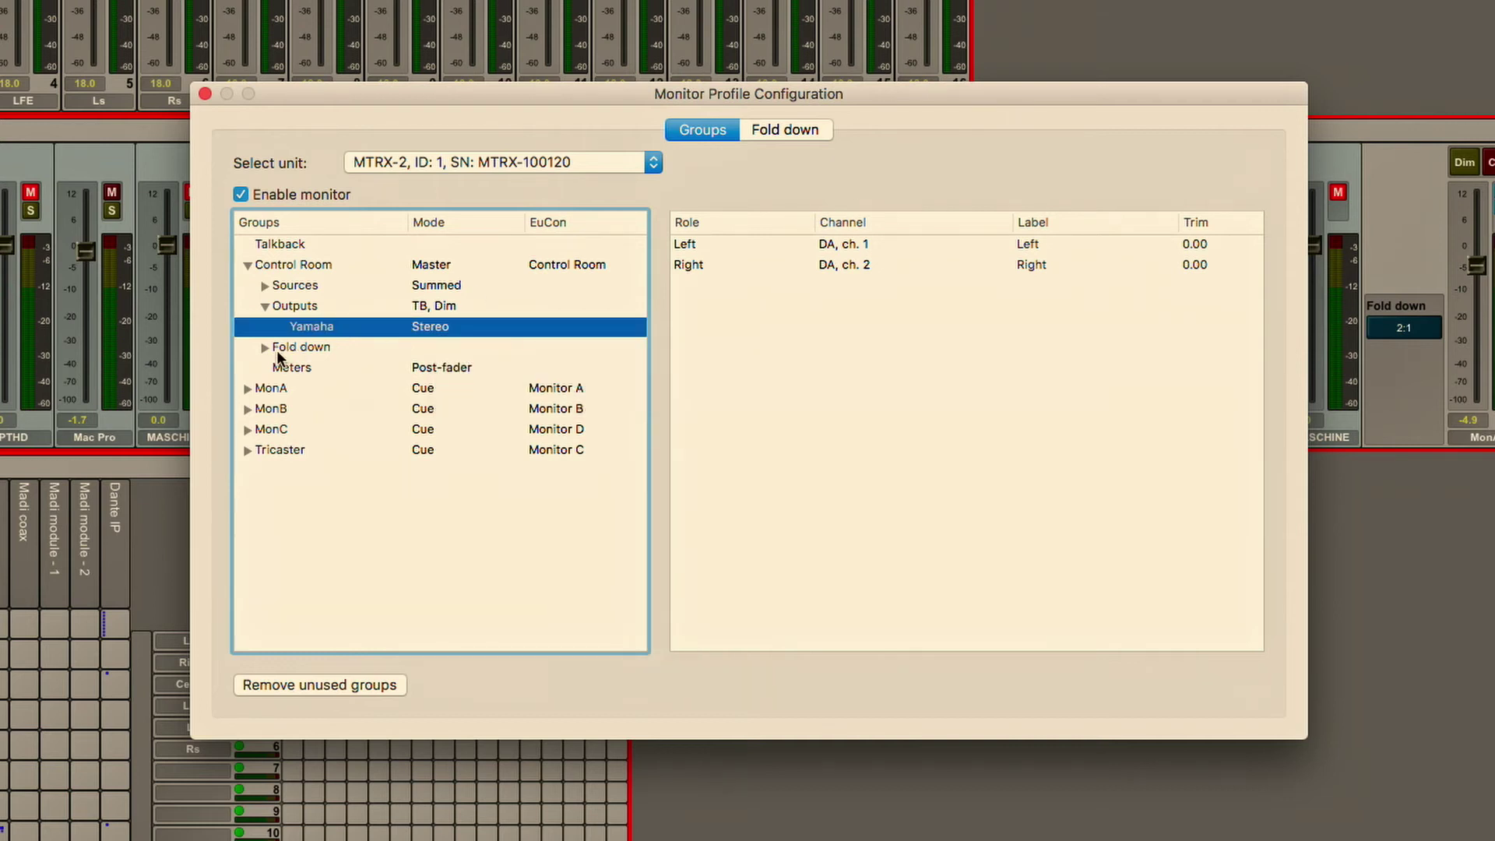
- Expand Fold down and inspect the 5.1>St fold-down matrix values
{"action": "left_click", "coordinate": [265, 307]}
{"action": "left_click", "coordinate": [265, 327]}
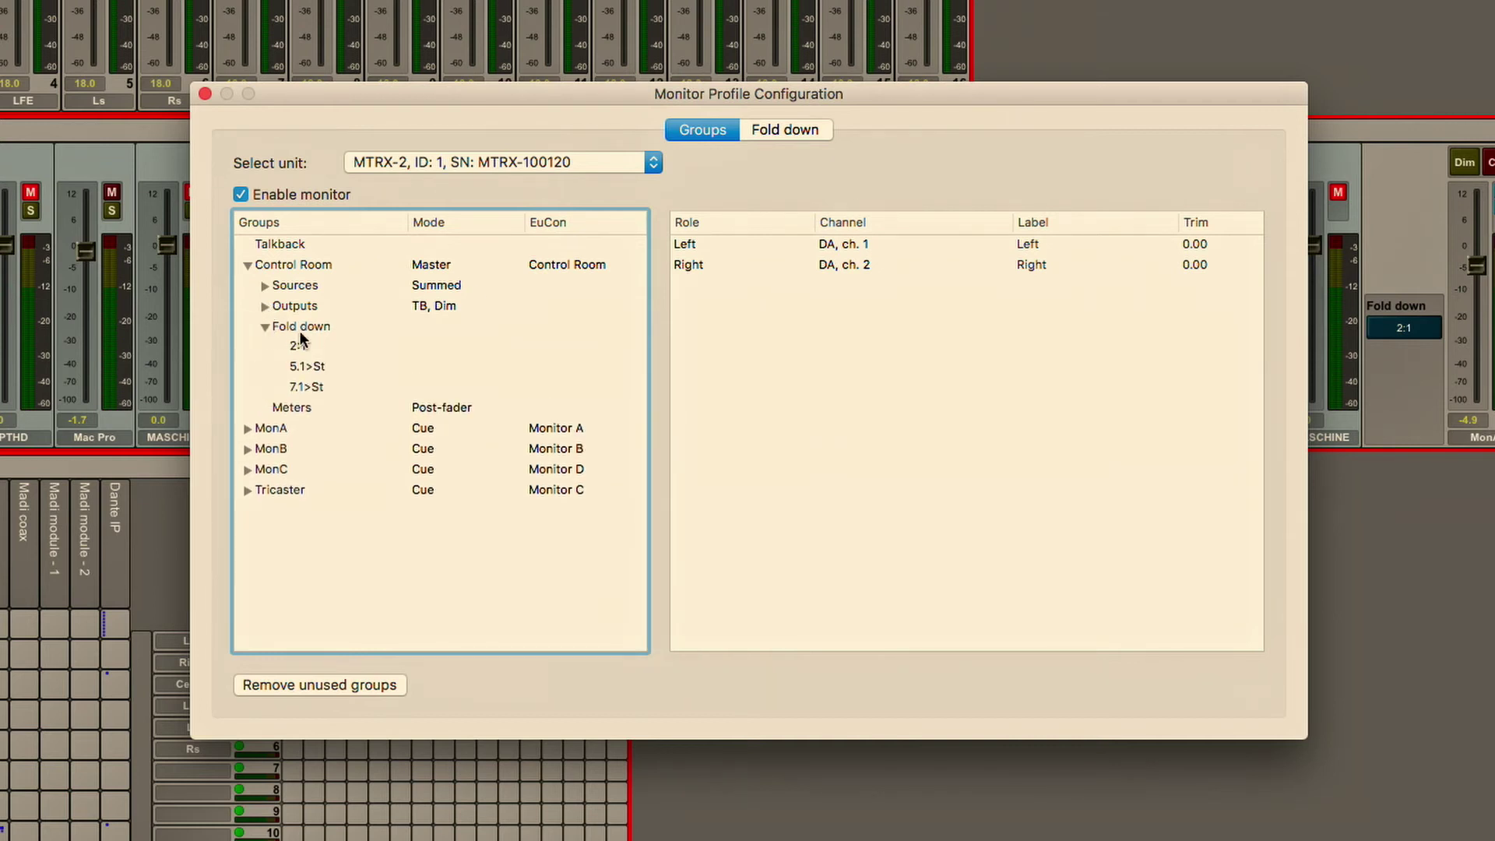
{"action": "left_click", "coordinate": [318, 352]}
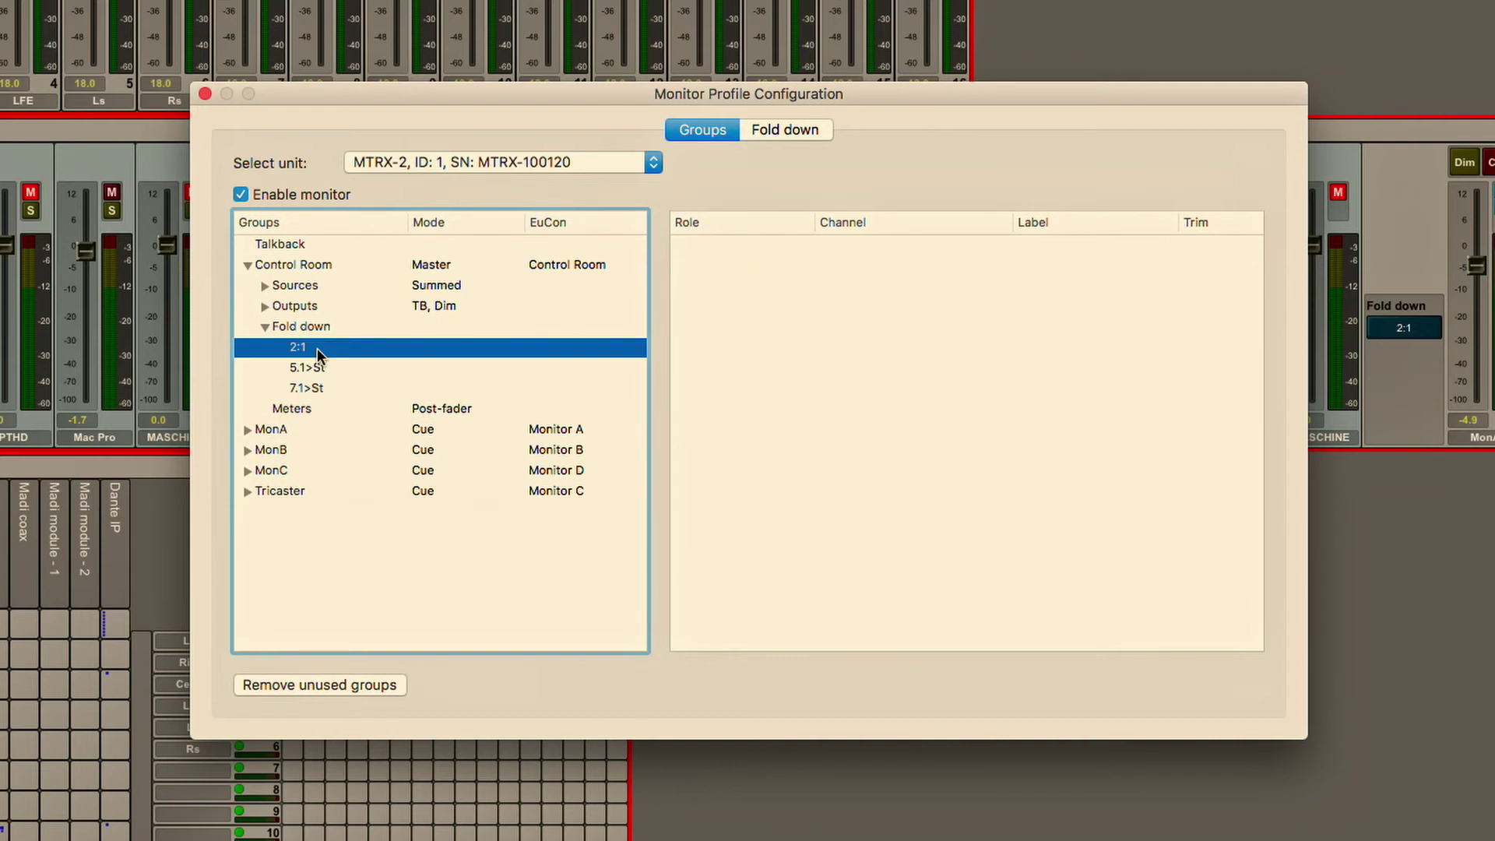
{"action": "left_click", "coordinate": [799, 129]}
{"action": "left_click", "coordinate": [269, 267]}
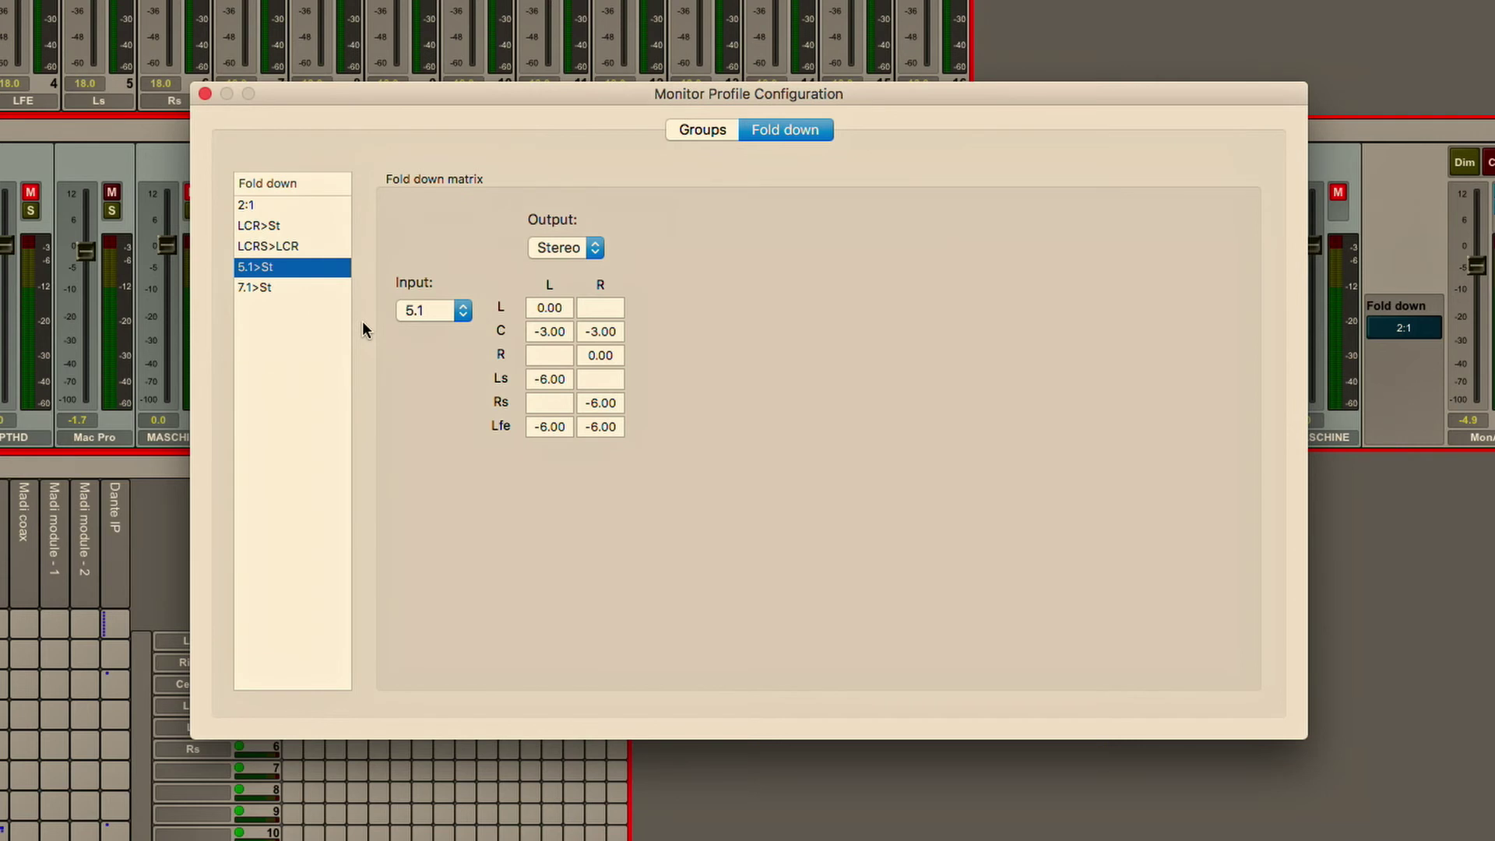
- Review the Add preset matrix options and dismiss them without adding a matrix
{"action": "left_click", "coordinate": [270, 335]}
{"action": "right_click", "coordinate": [270, 334]}
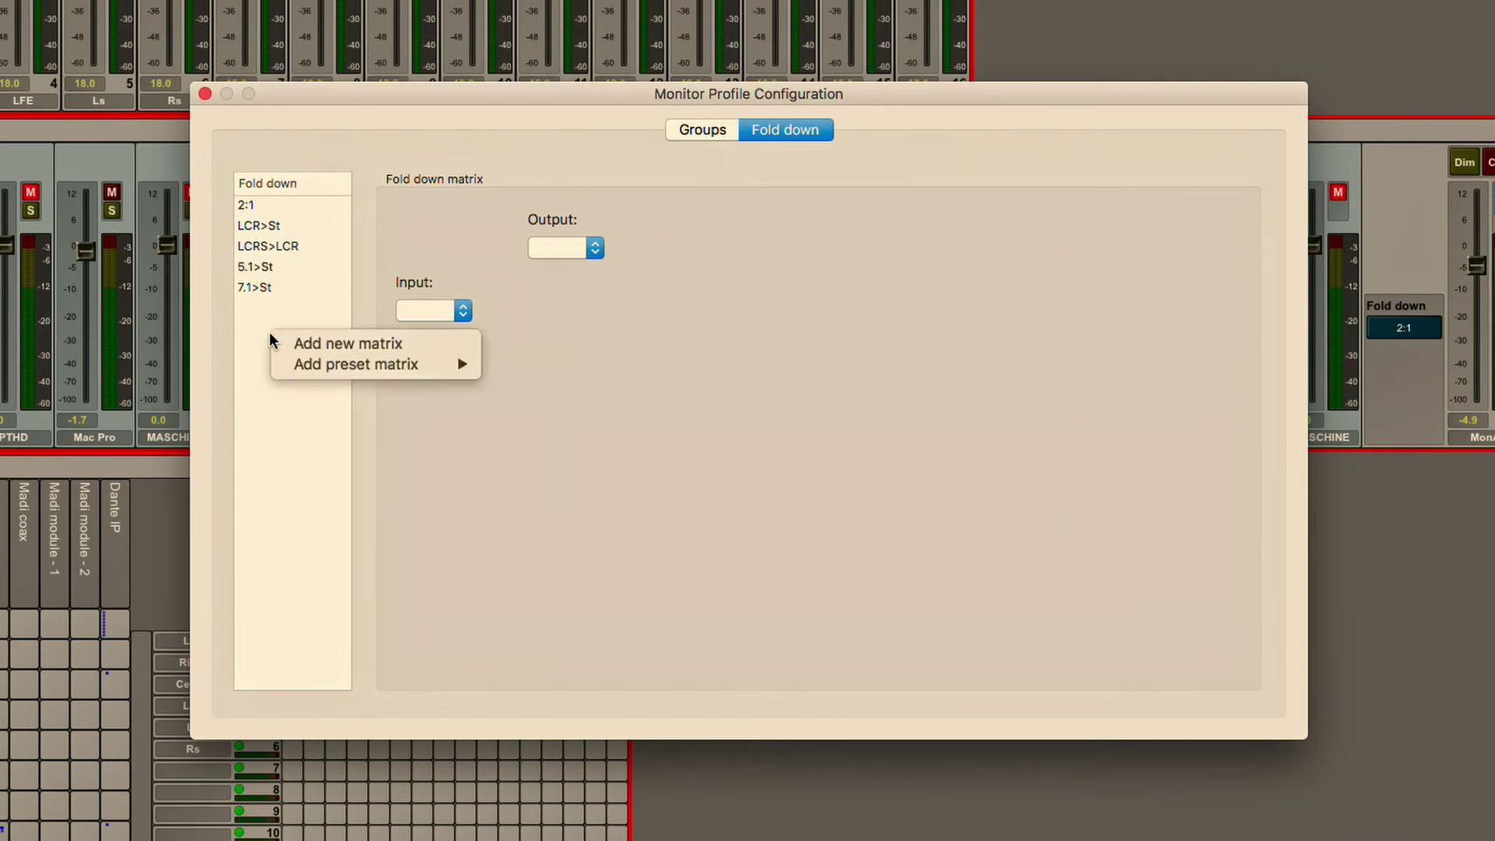
{"action": "mouse_move", "coordinate": [397, 366]}
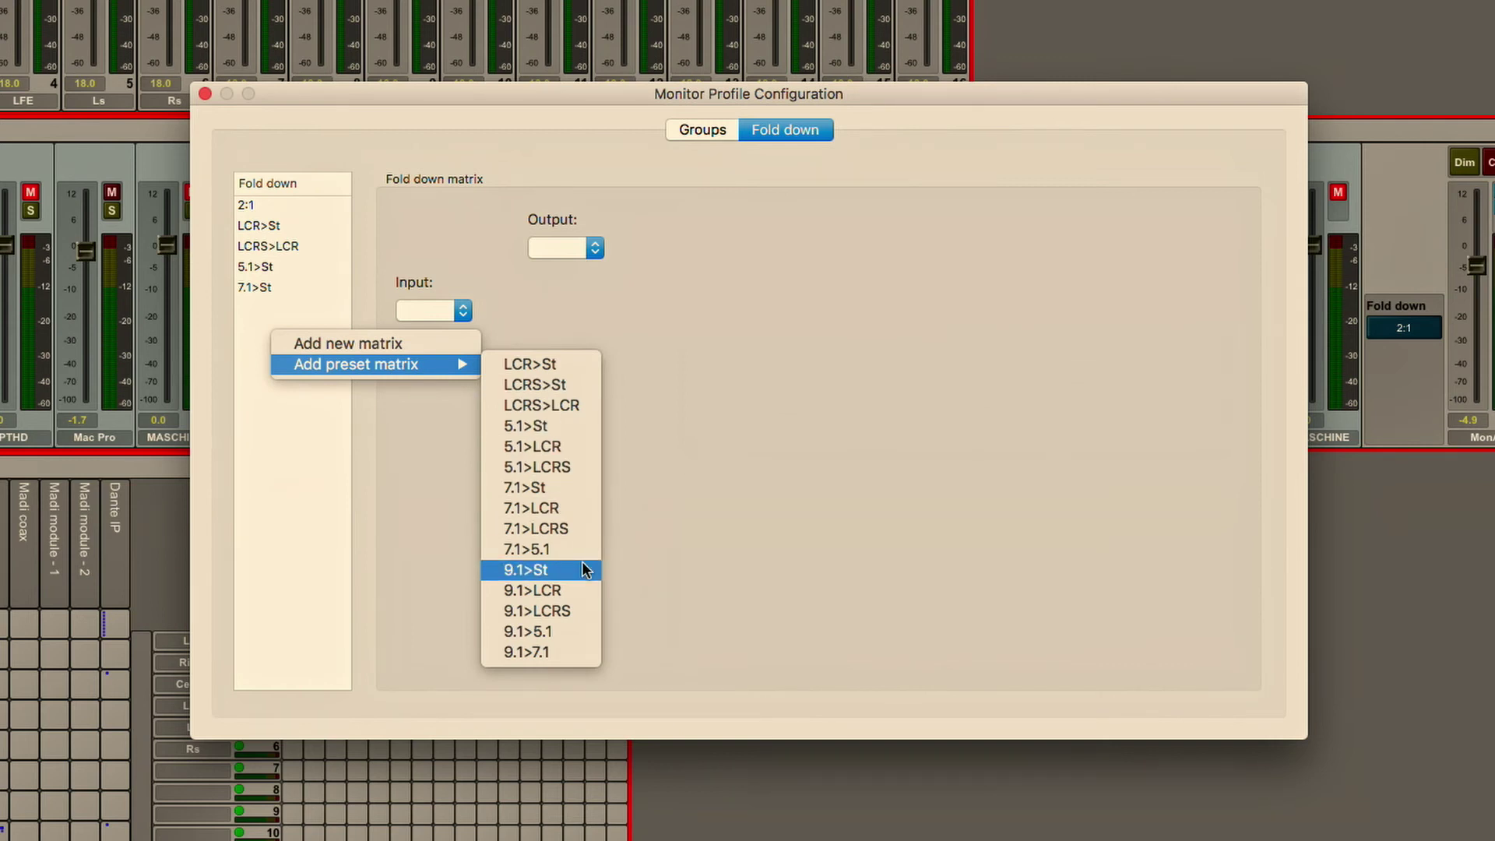
{"action": "left_click", "coordinate": [703, 166]}
- Return to Groups, collapse Fold down, and close the Monitor Profile Configuration
{"action": "left_click", "coordinate": [695, 131]}
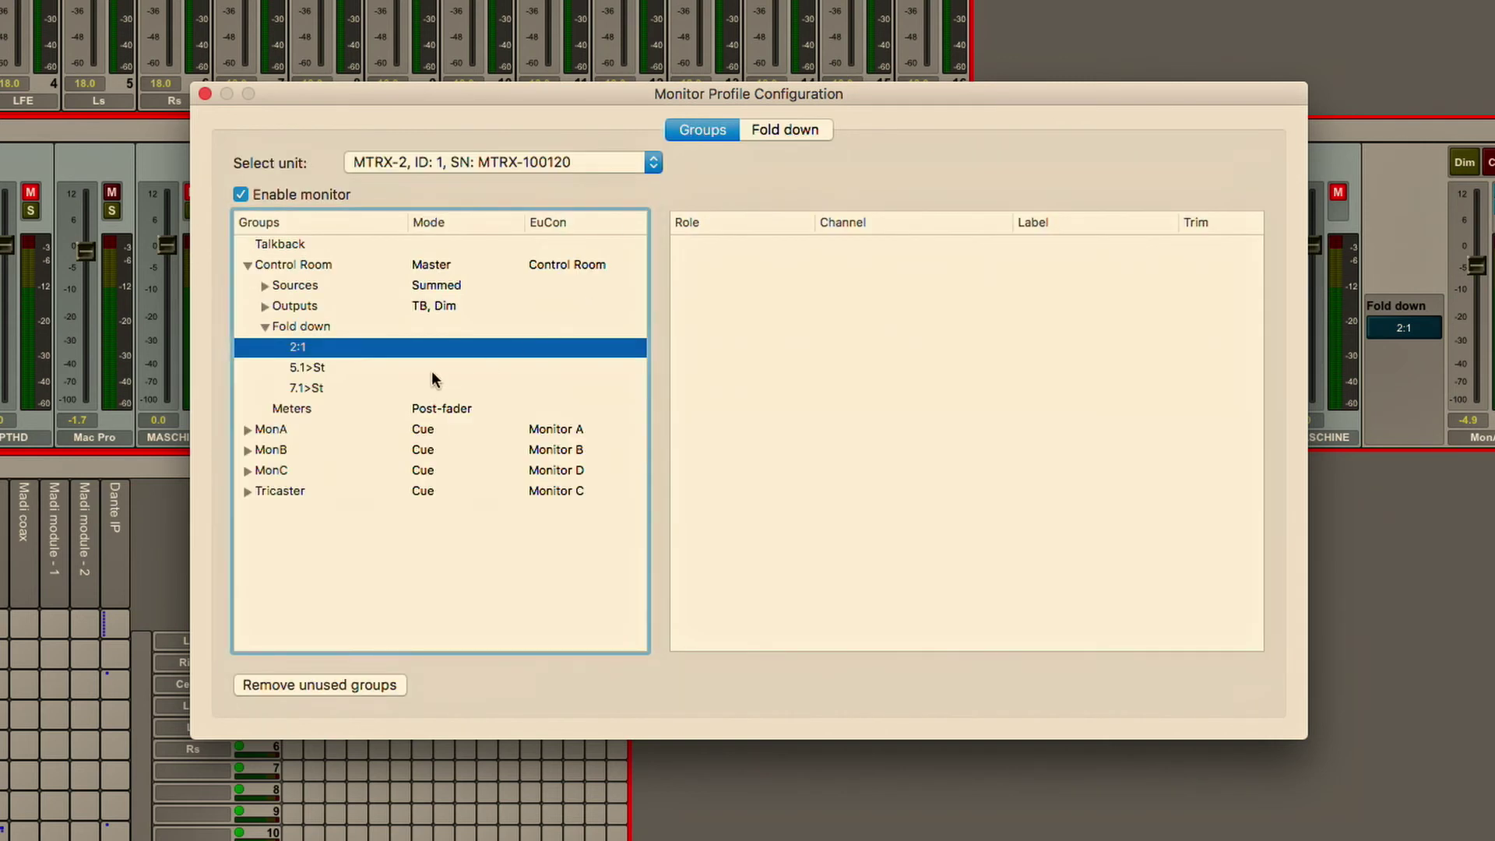
{"action": "left_click", "coordinate": [264, 323]}
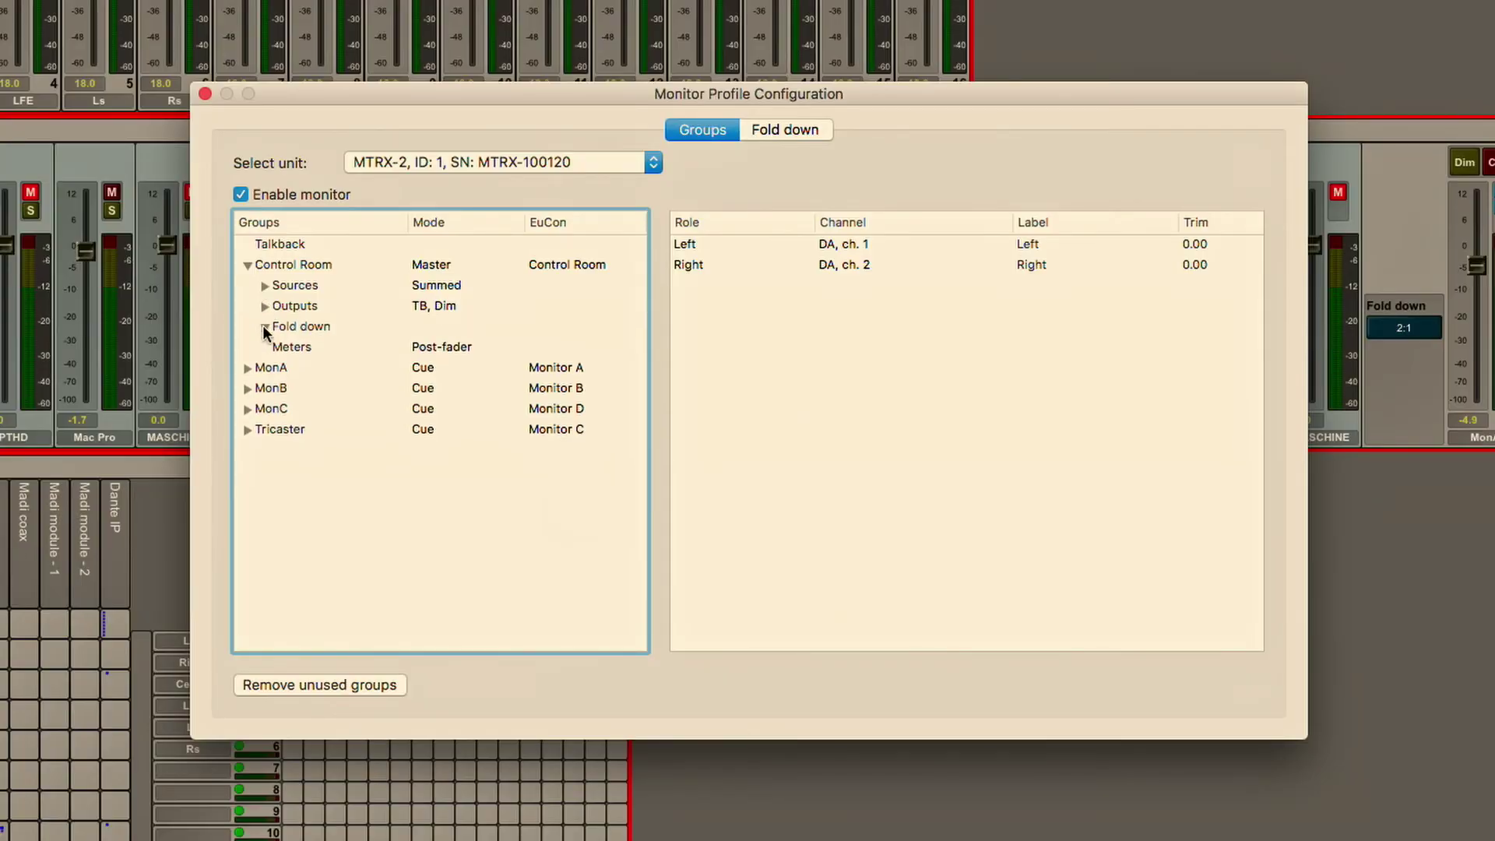
{"action": "left_click", "coordinate": [319, 355]}
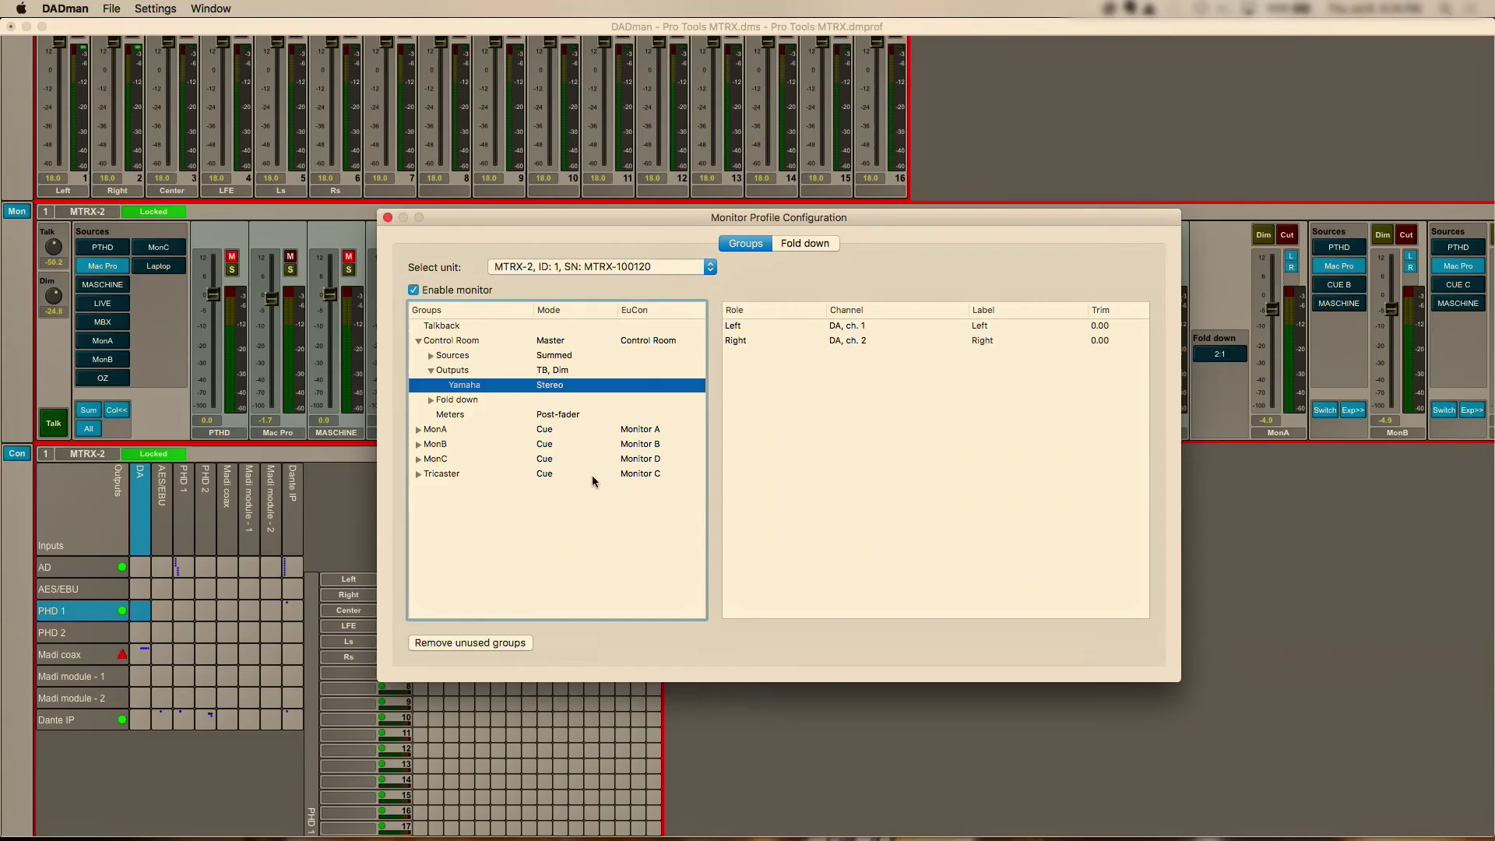
{"action": "left_click", "coordinate": [388, 219]}
- Open the Settings menu again from the main mixer
{"action": "left_click", "coordinate": [156, 8]}
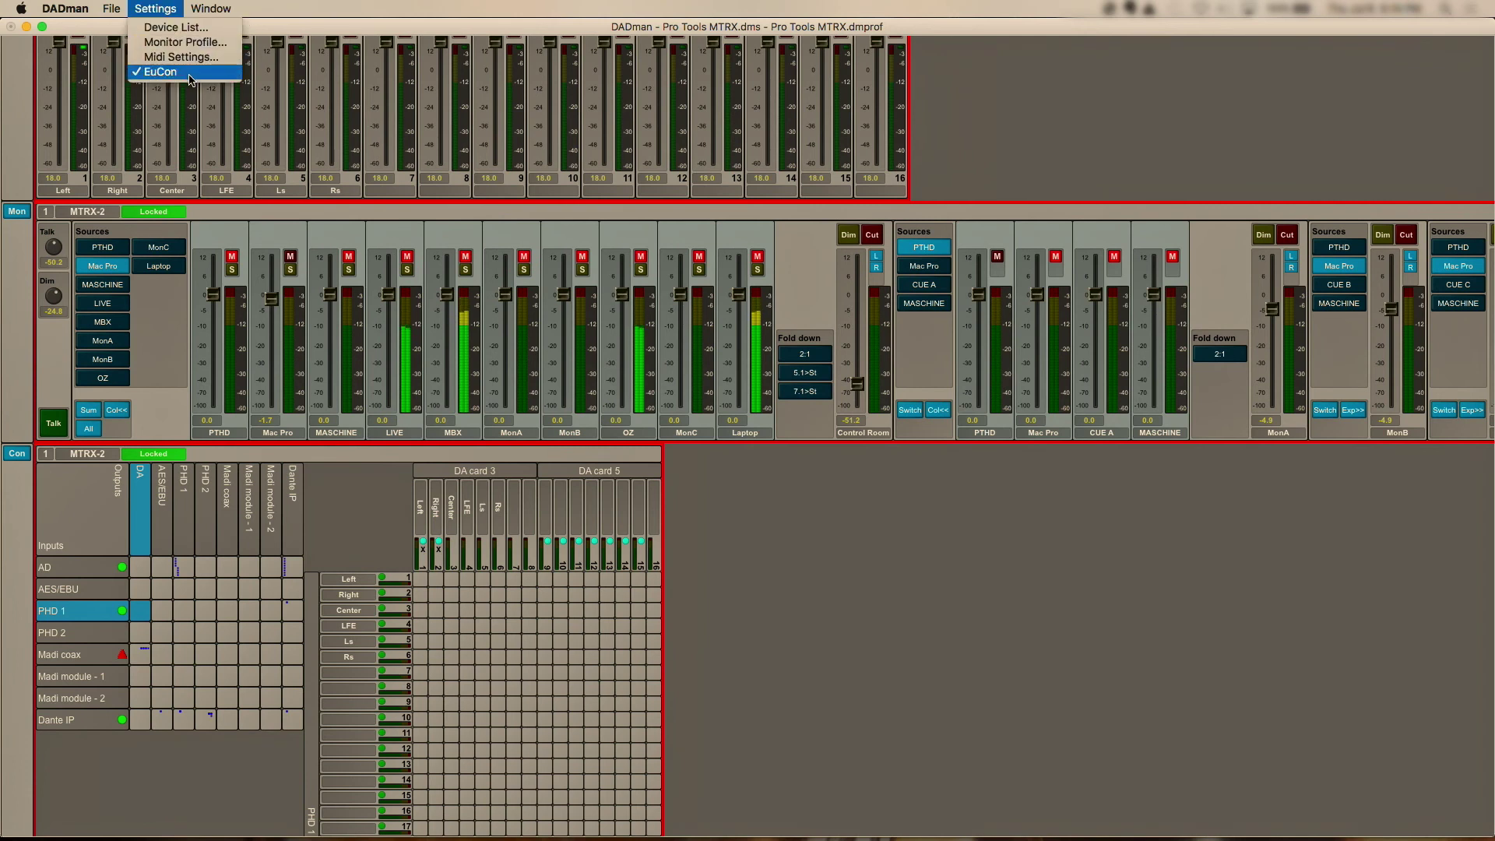